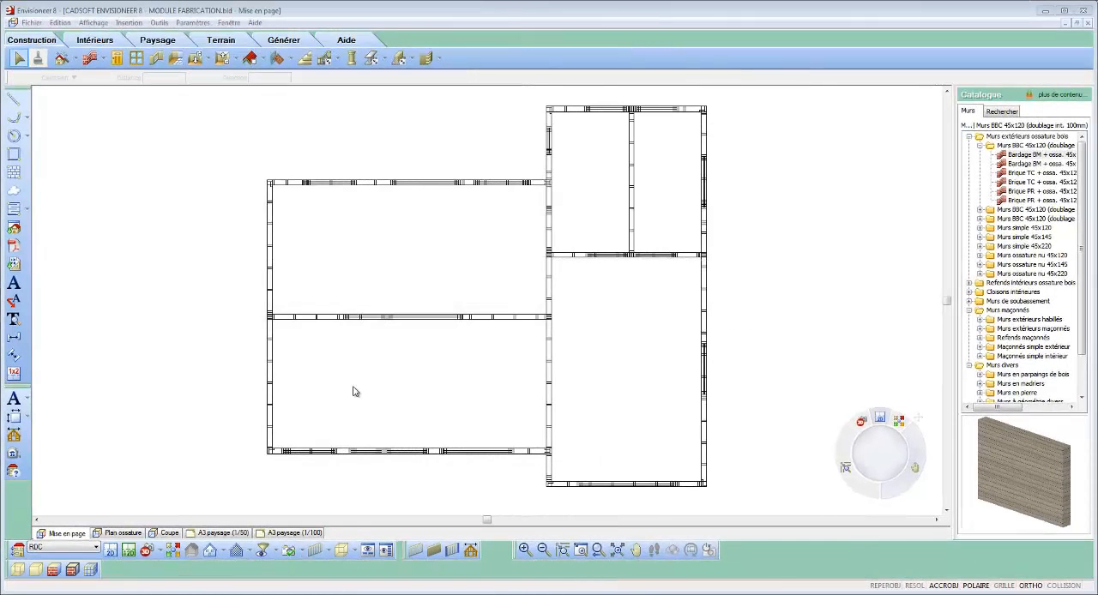
Step: Turn on the display of Marques/Repères for the RDC location only in the display filter
left_click(262, 550)
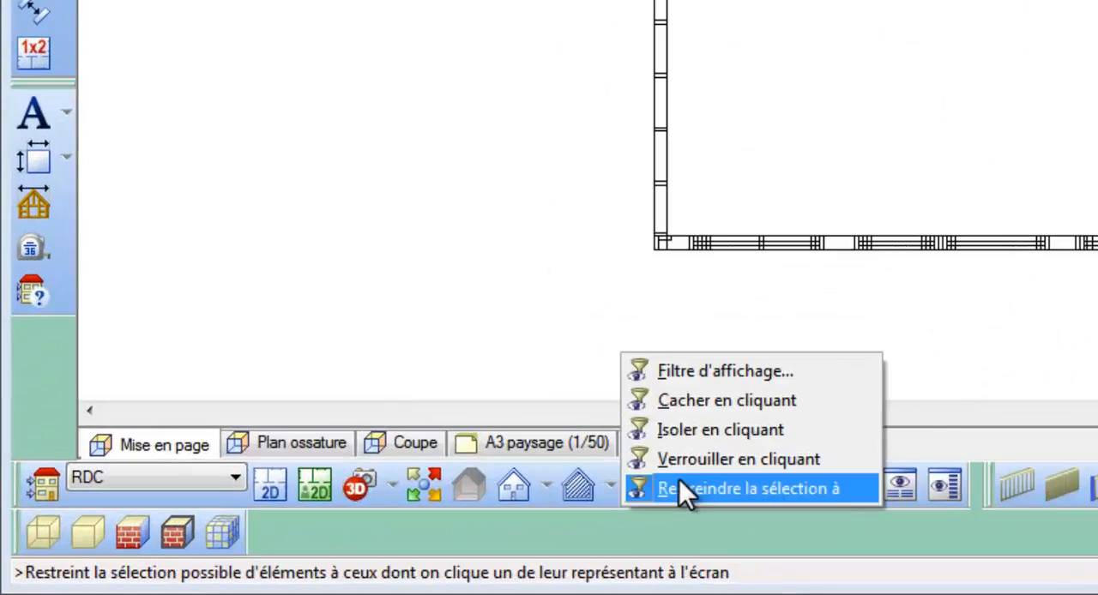
left_click(846, 350)
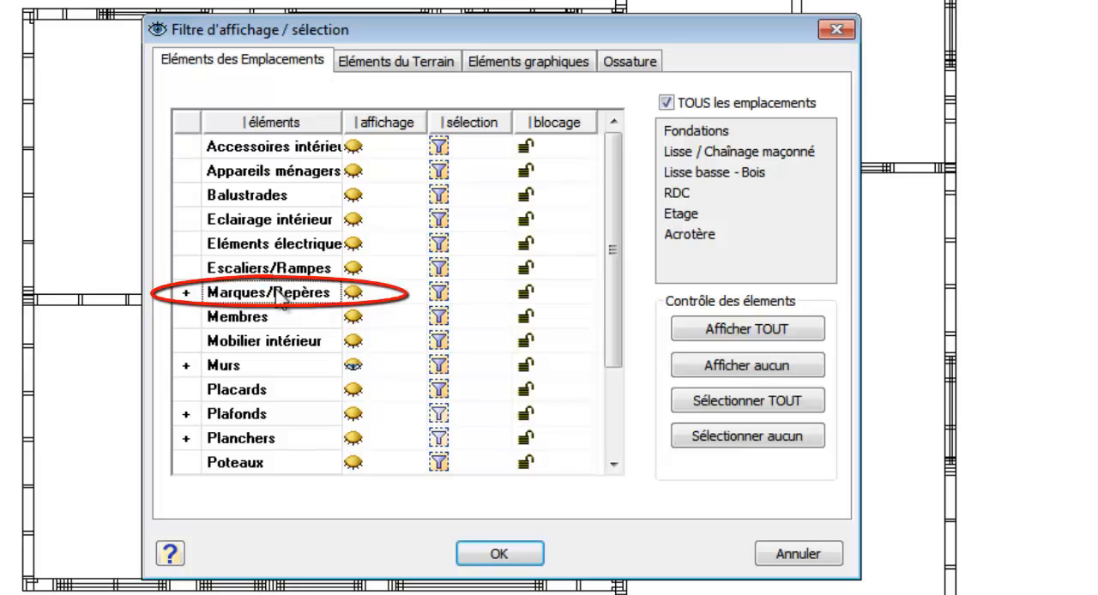
left_click(667, 103)
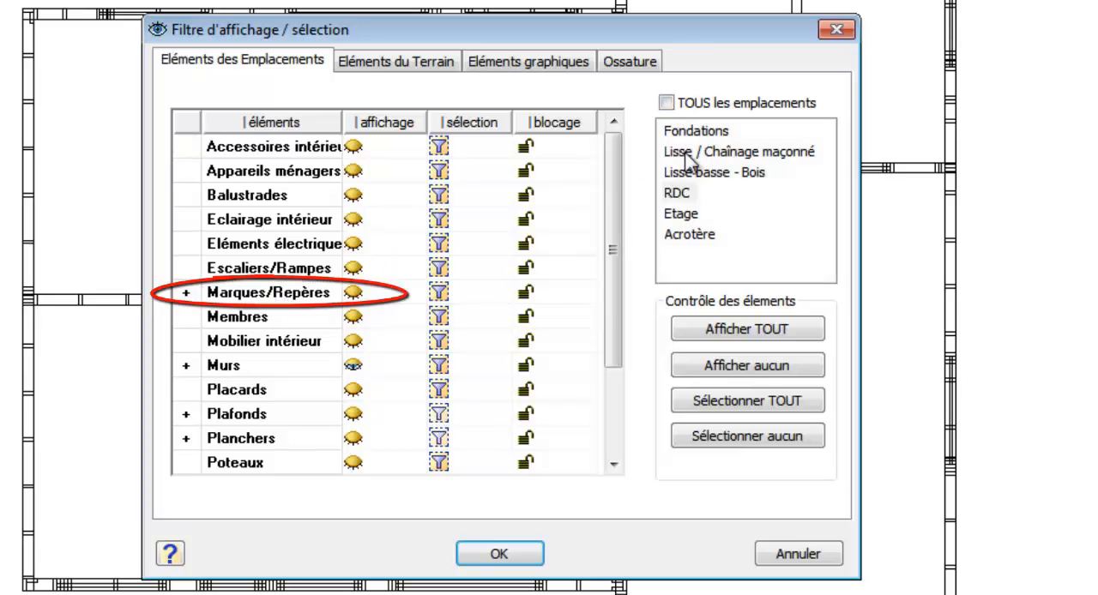
left_click(353, 293)
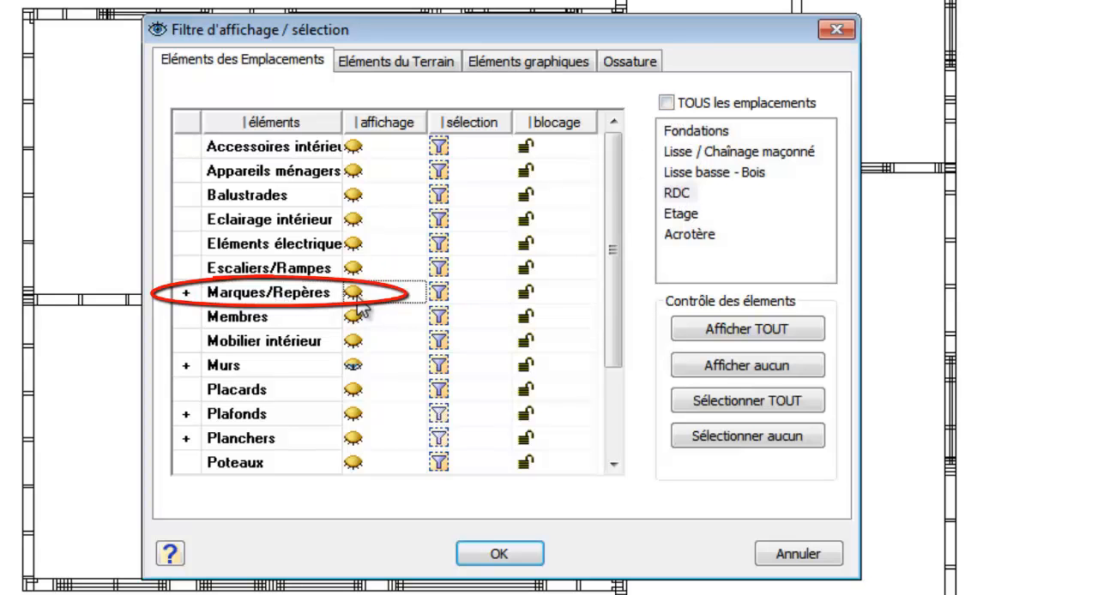
left_click(523, 553)
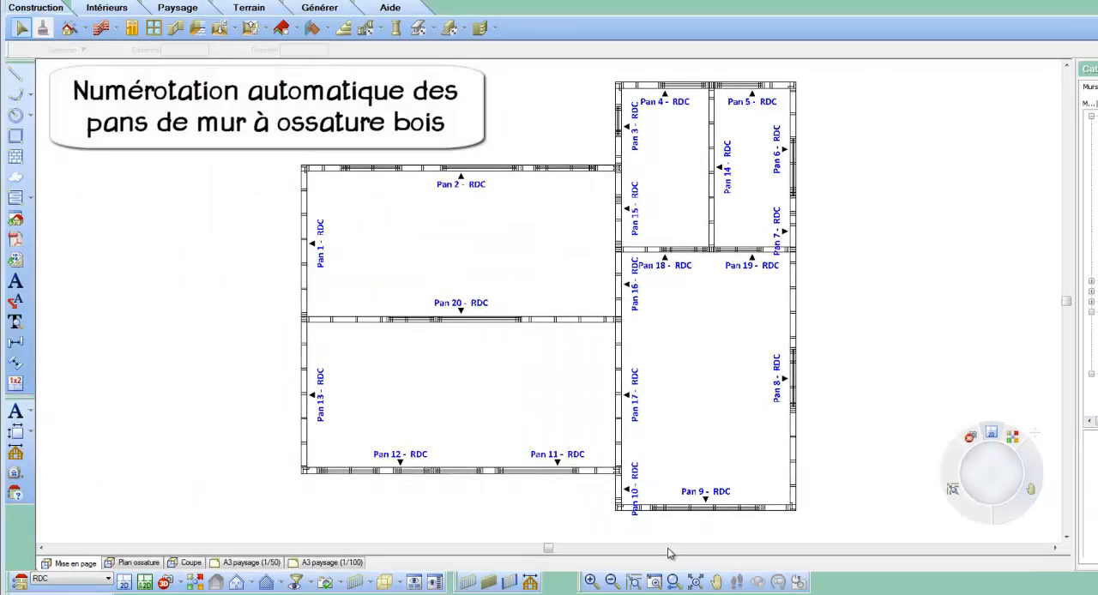
Step: Split the Pan 8 exterior wall with Coupure auto, using an opening offset of 18 and a minimum length of 240
left_click(655, 583)
left_click_drag(751, 229, 865, 520)
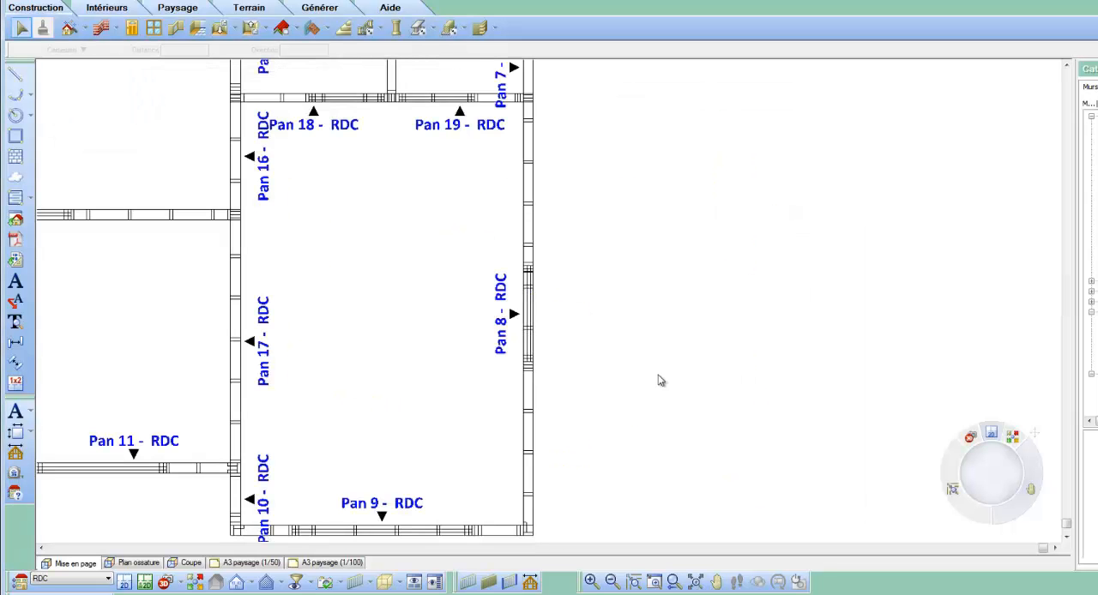
left_click(532, 217)
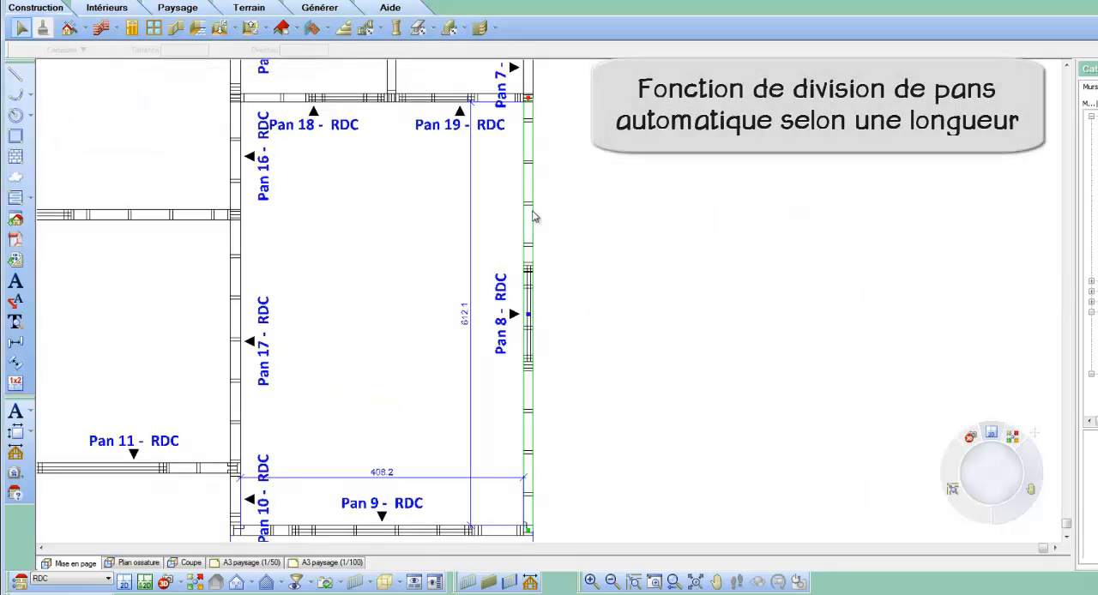
right_click(533, 217)
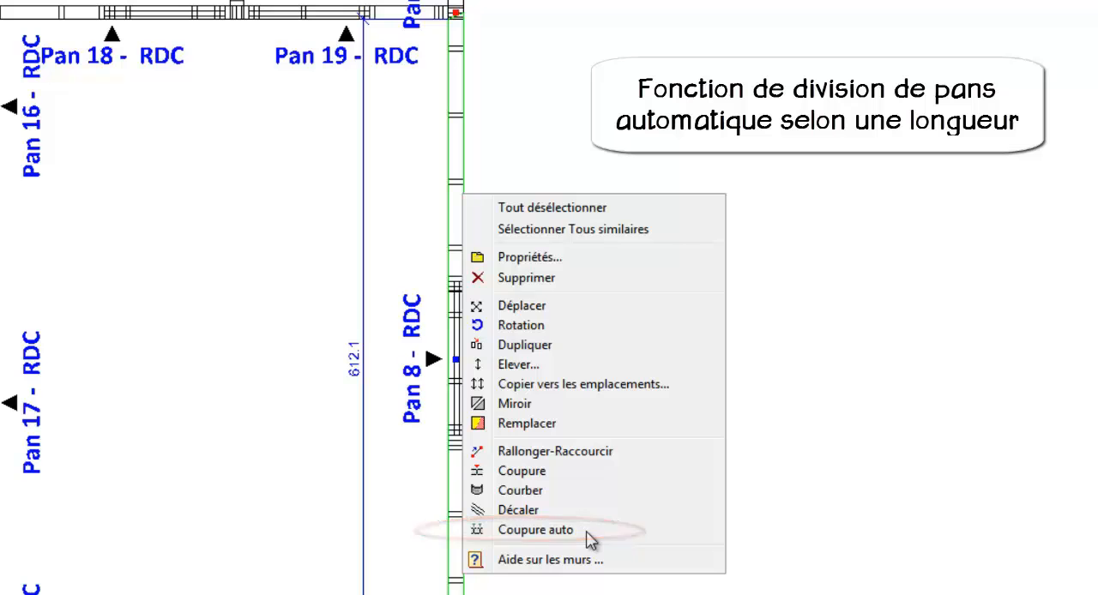
left_click(536, 529)
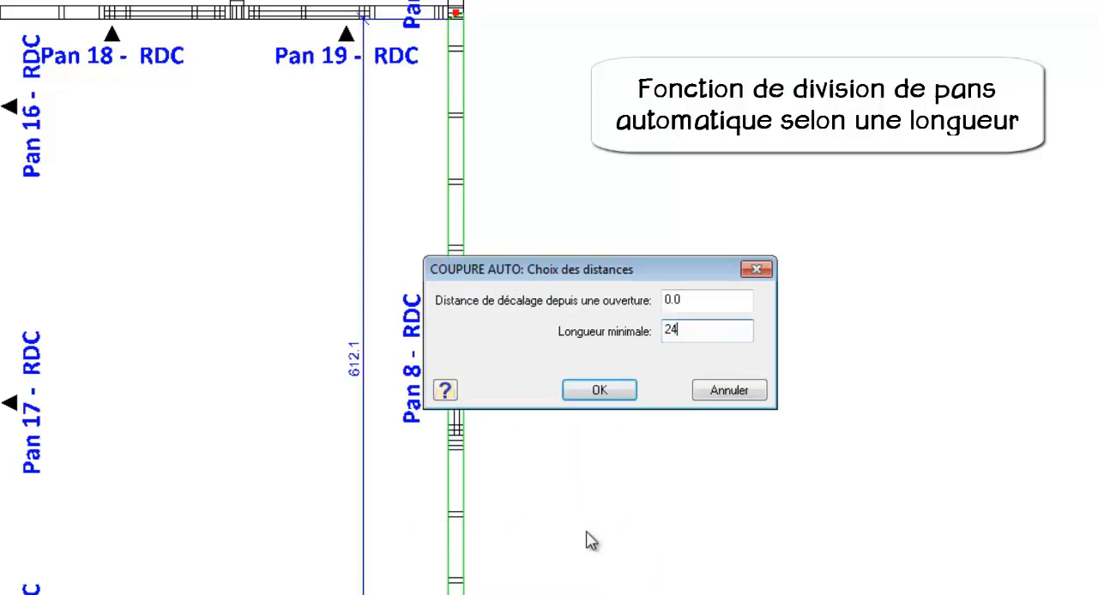
type("18")
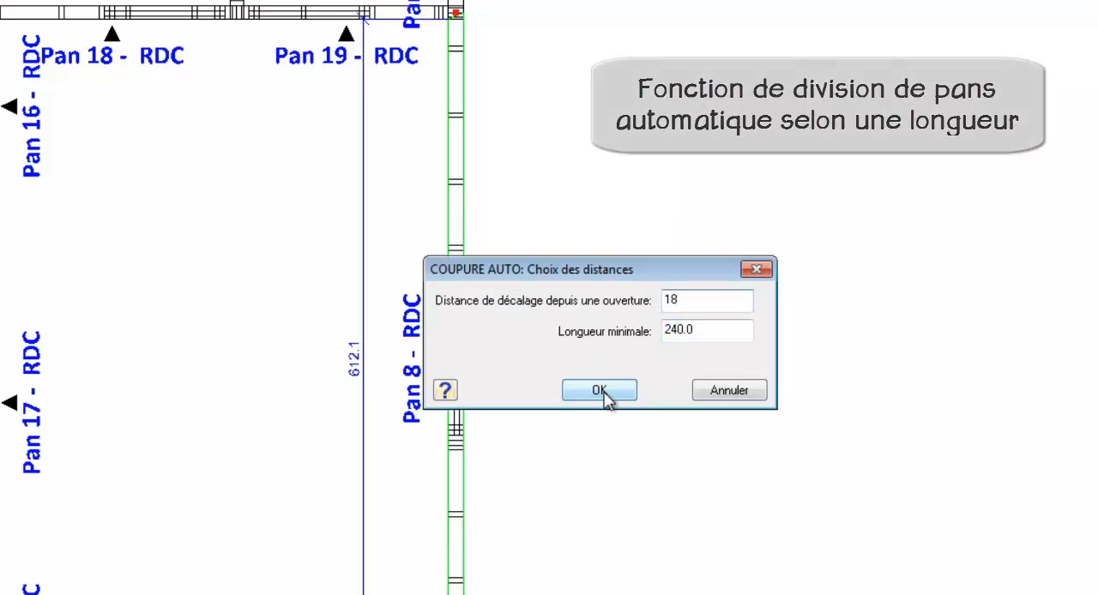
left_click(608, 392)
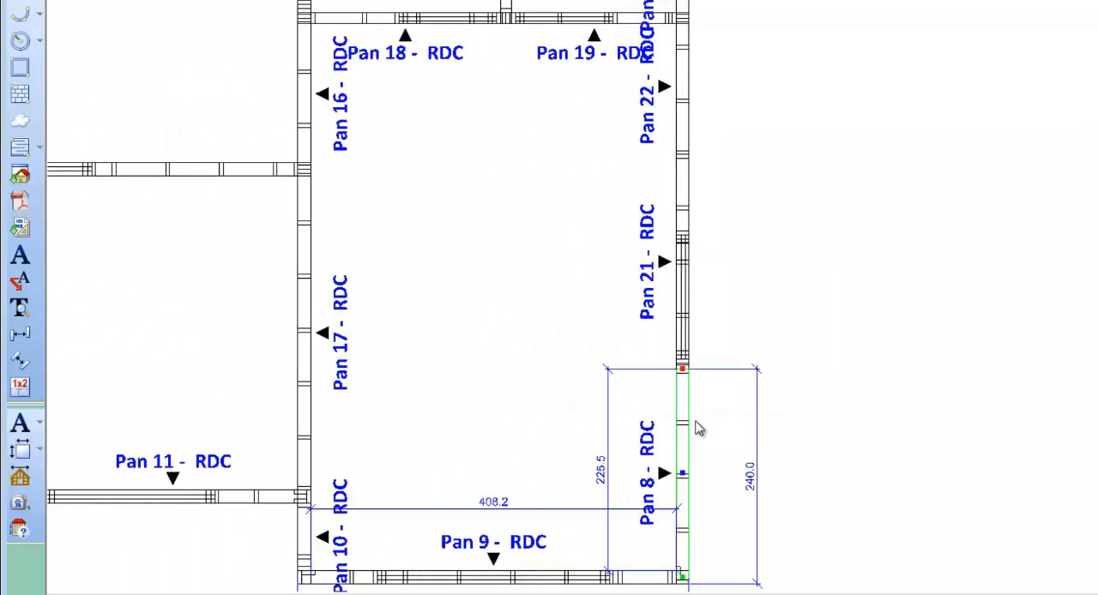
Step: Set the length of the Pan 22 wall segment to 120.0 through its dimension
left_click(692, 356)
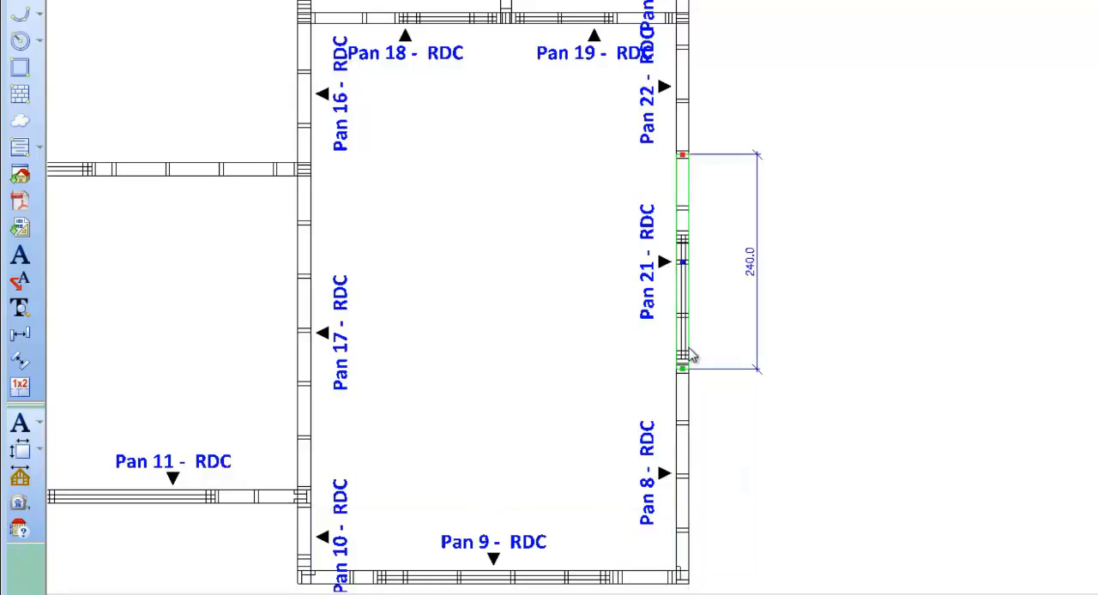
left_click(689, 142)
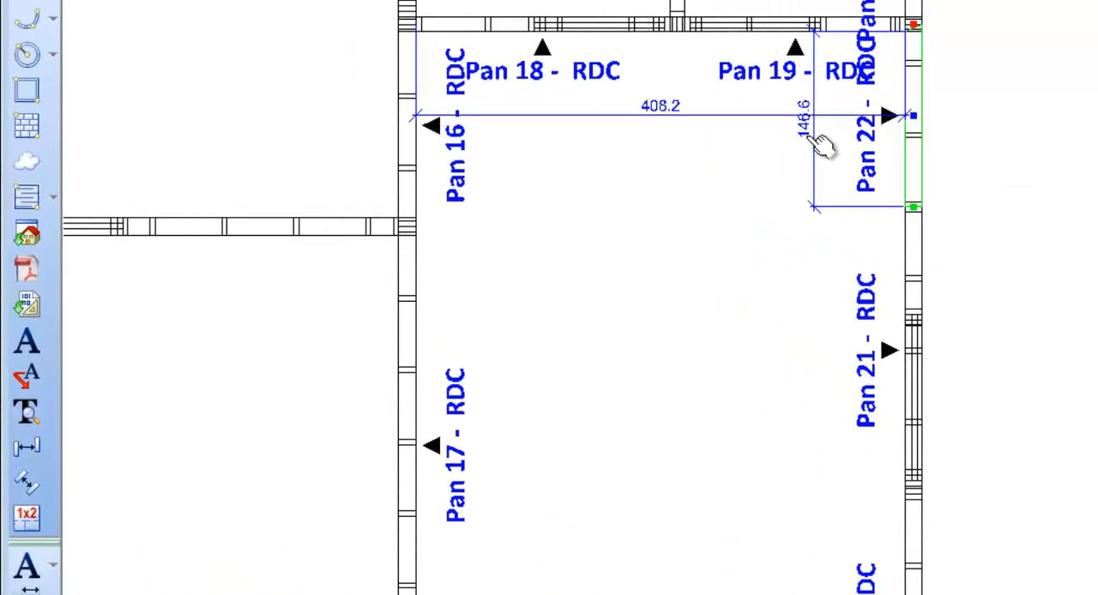
double_click(821, 146)
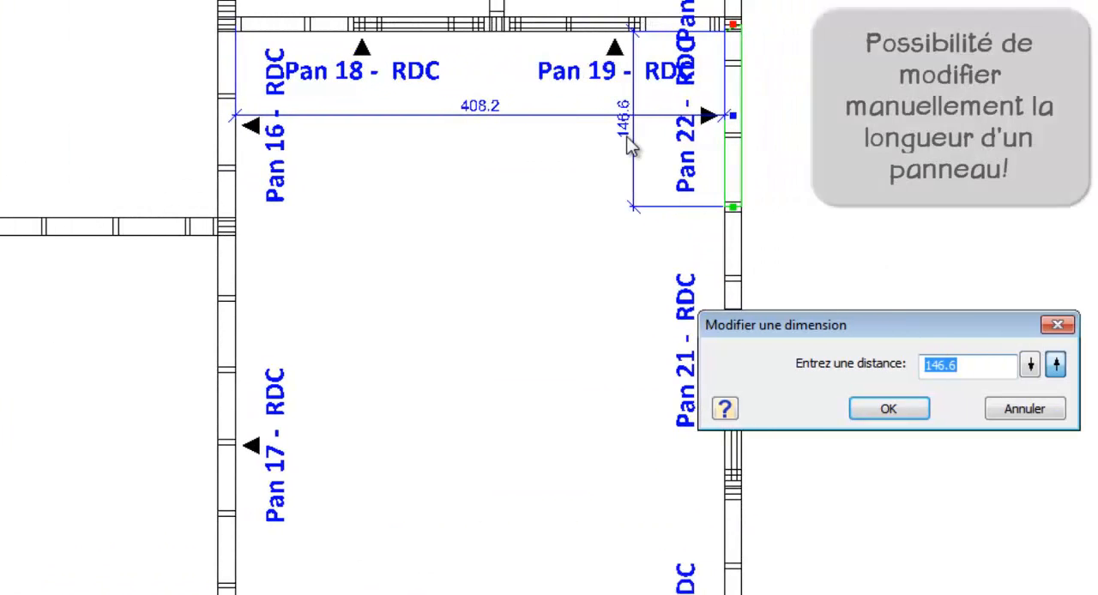
type("120.0")
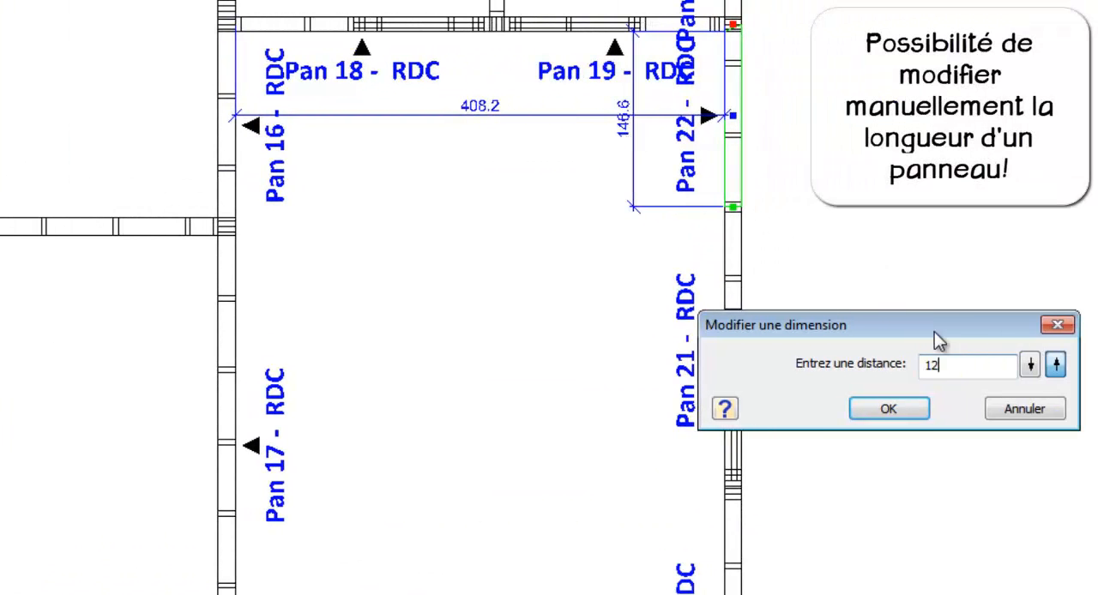
left_click(888, 409)
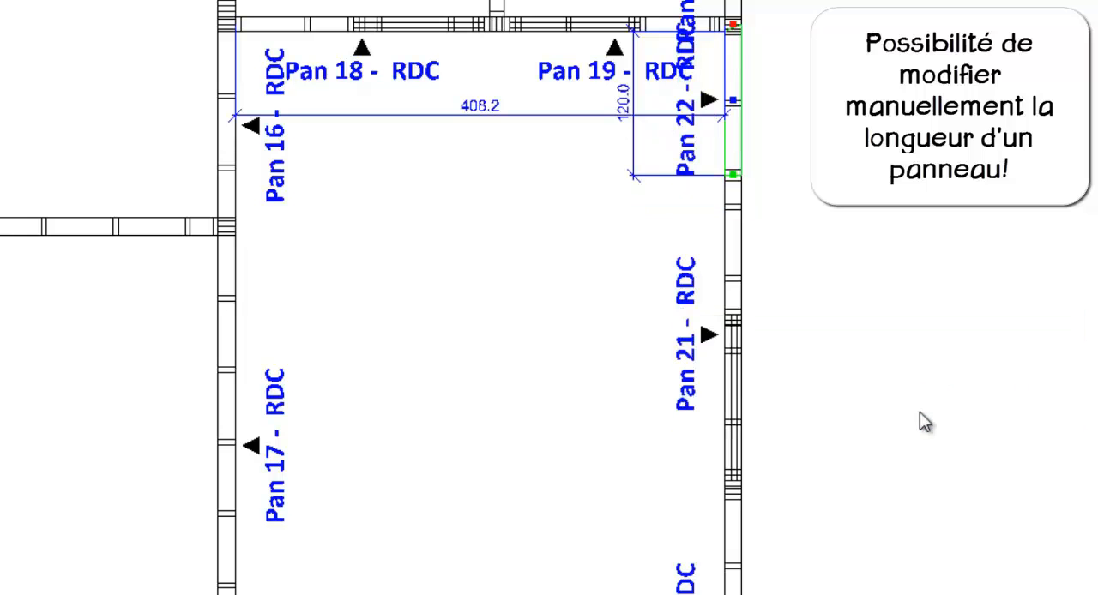
left_click(740, 278)
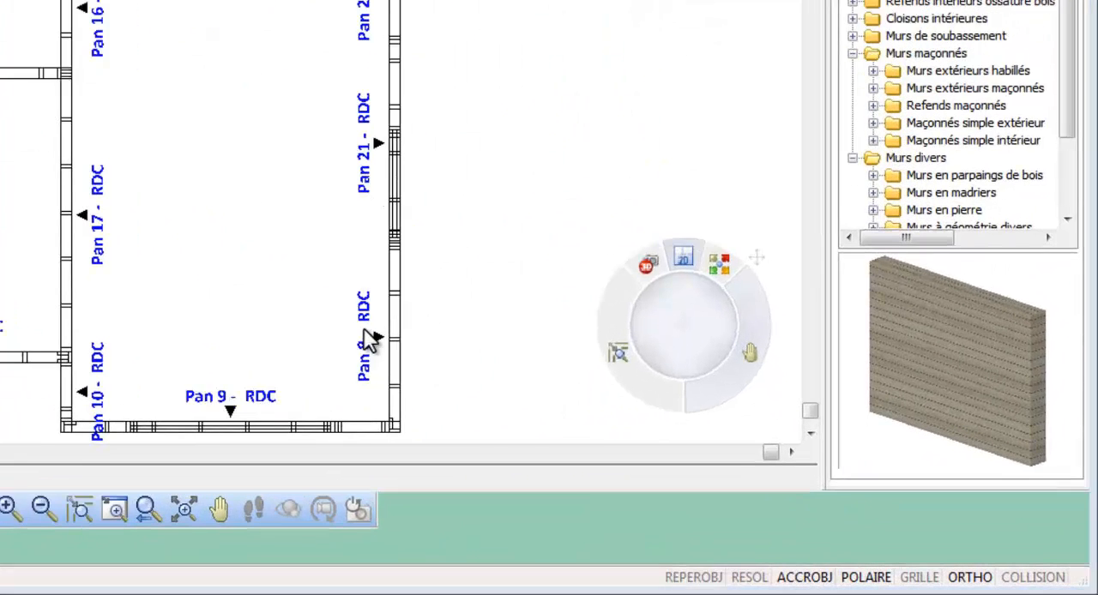
Step: Renumber the annotated wall panels in all locations starting from 1, with the exterior walls in clockwise order
right_click(712, 457)
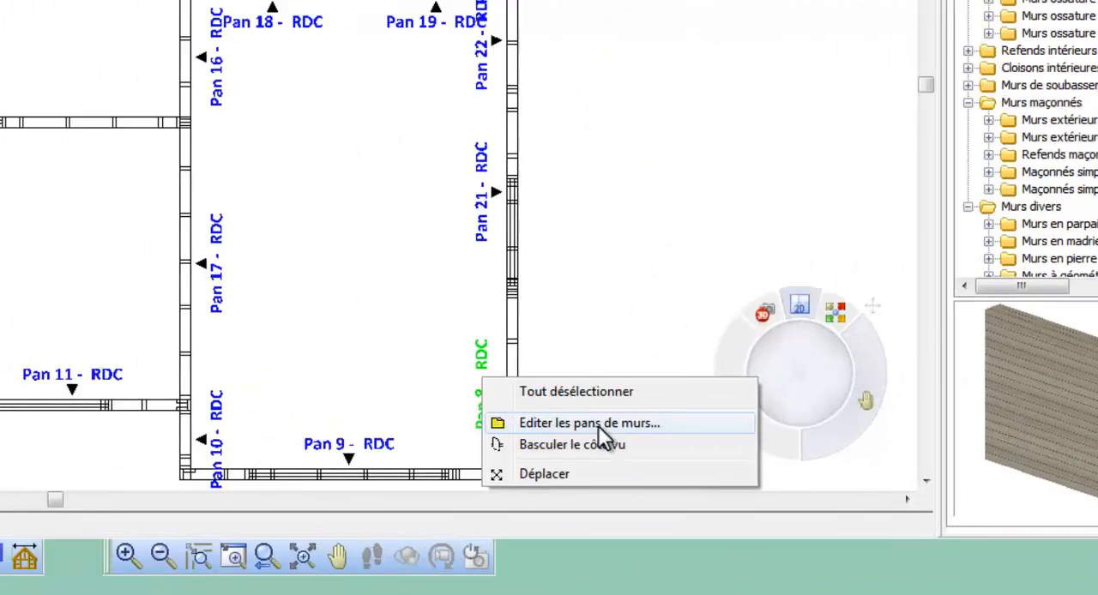
left_click(461, 369)
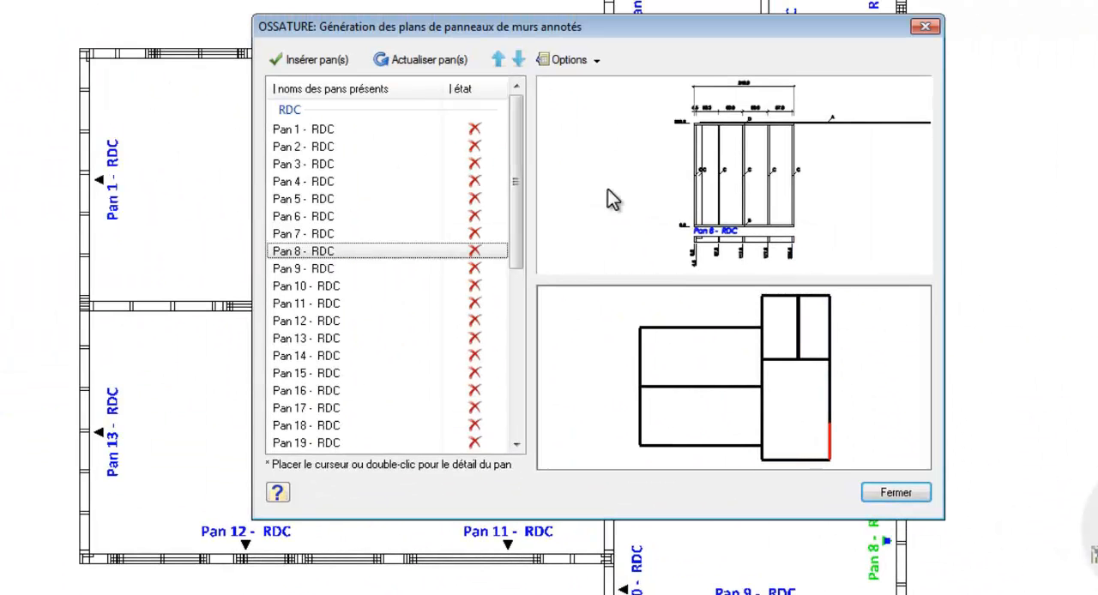
left_click(596, 62)
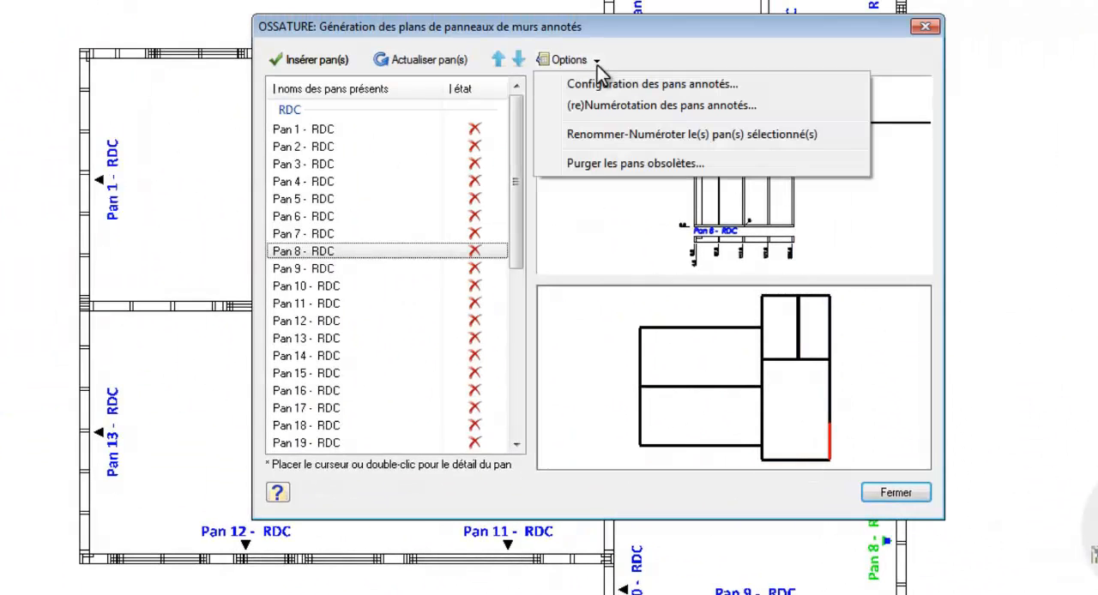
left_click(634, 117)
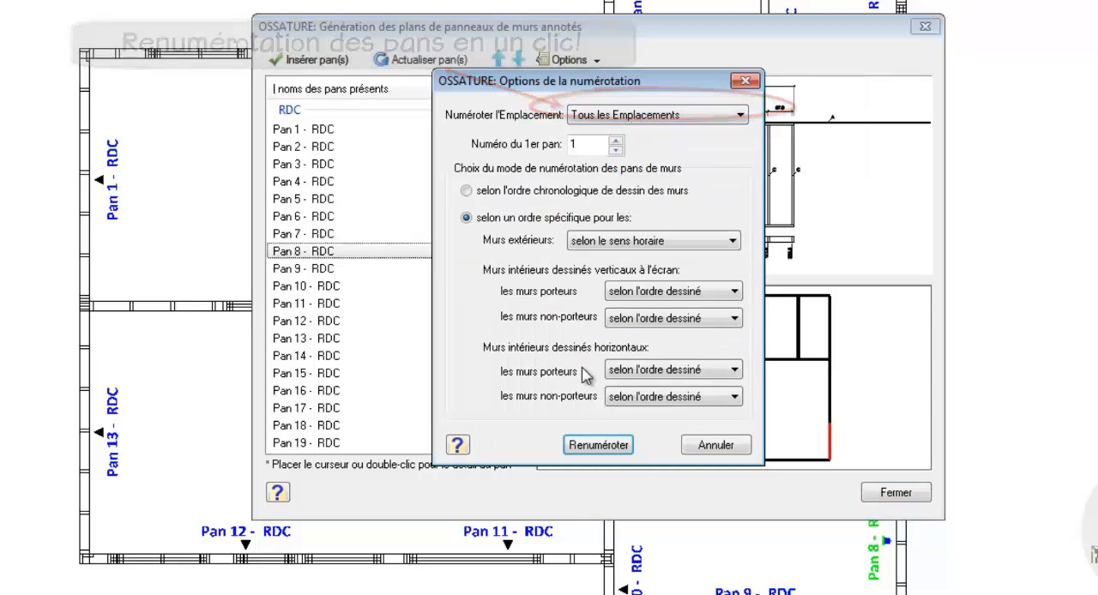
left_click(603, 445)
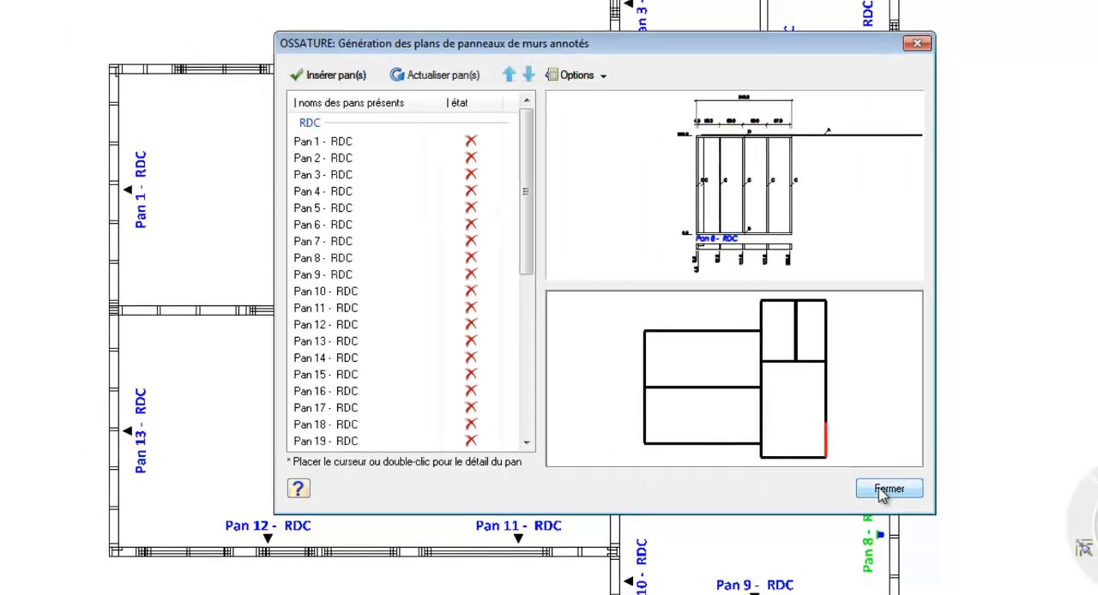
left_click(884, 491)
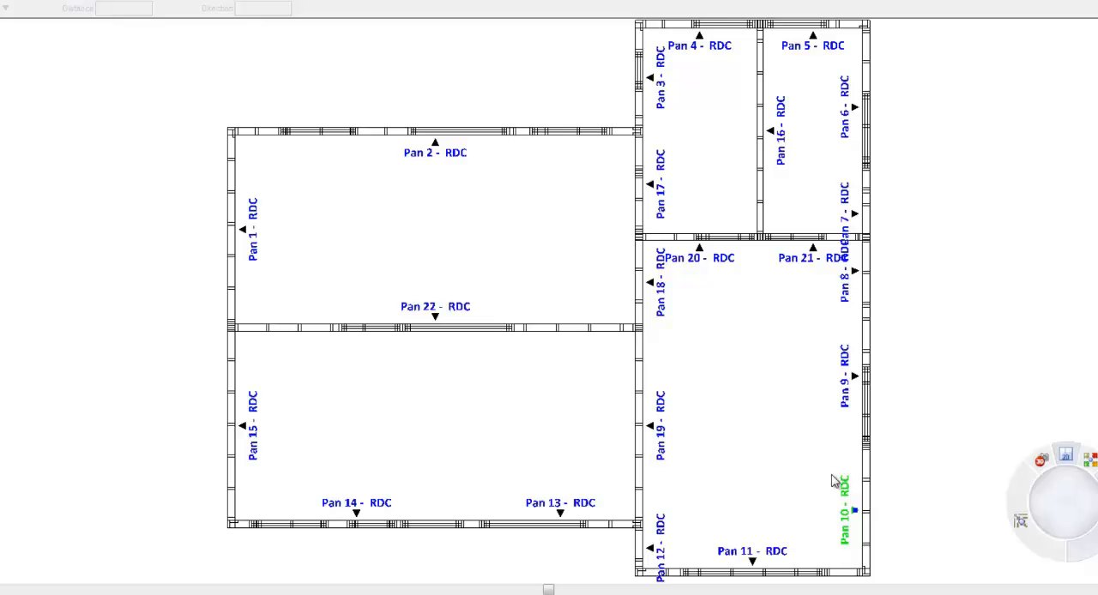
Step: Move Pan 12 - RDC down three places in the wall panel list to change the assembly order
right_click(665, 532)
left_click(730, 557)
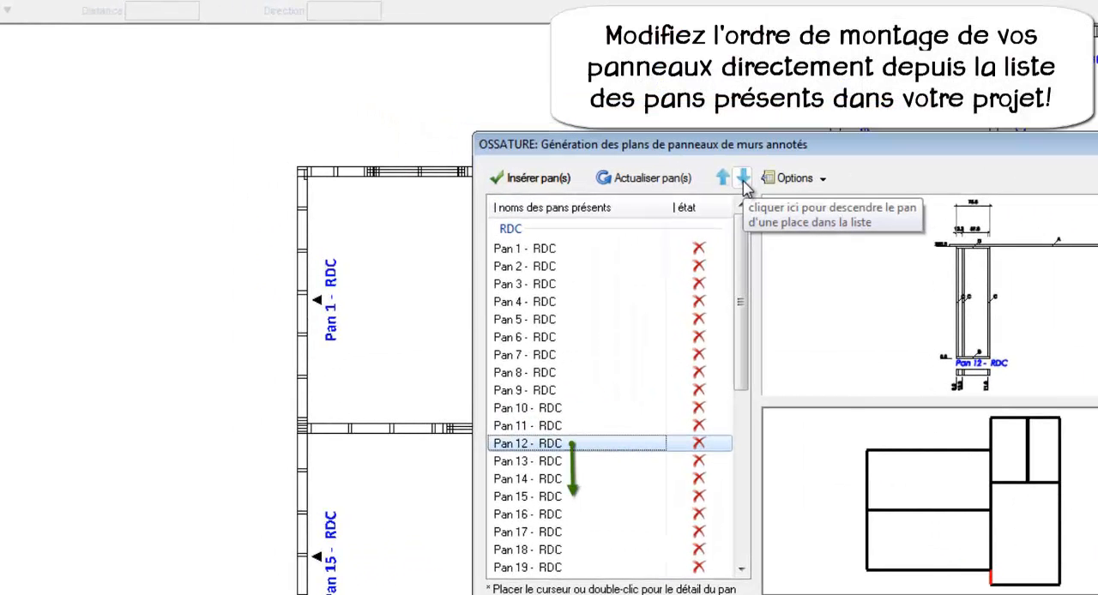
left_click(743, 179)
left_click(743, 179)
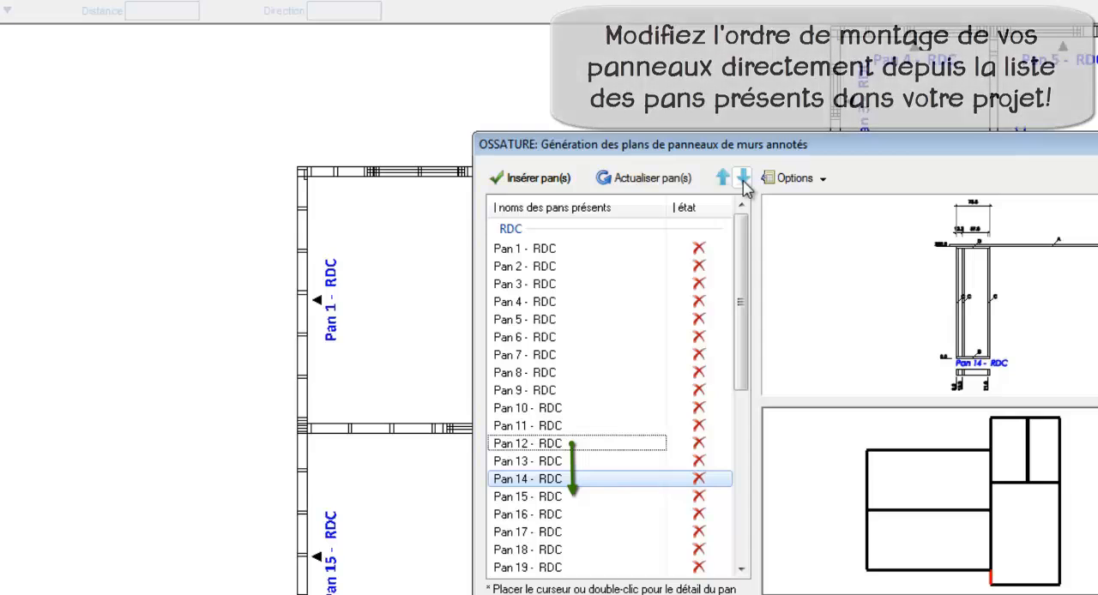
left_click(743, 178)
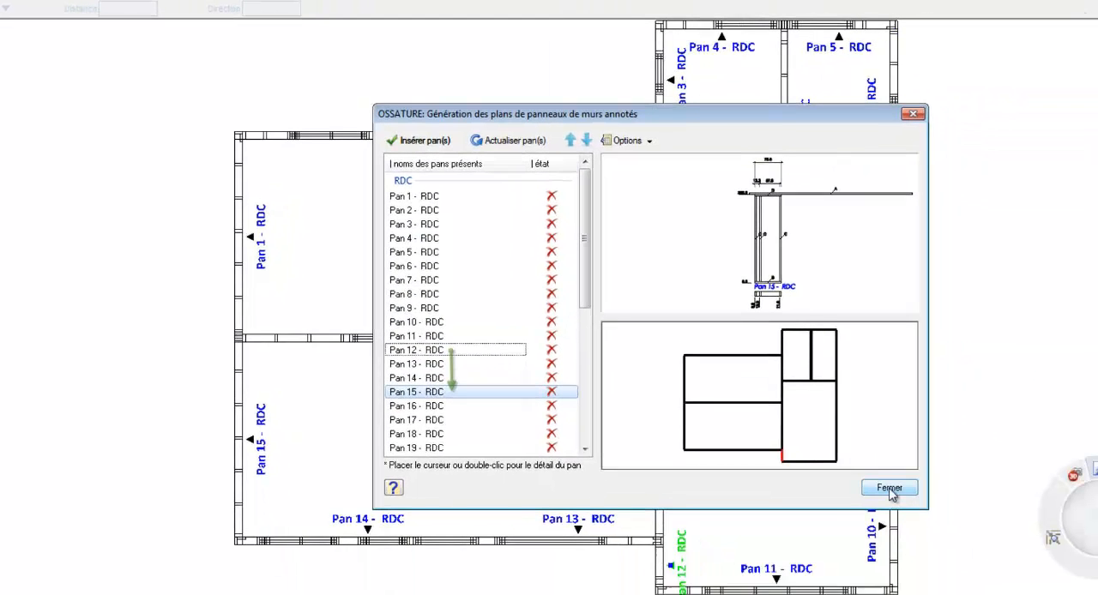
left_click(889, 488)
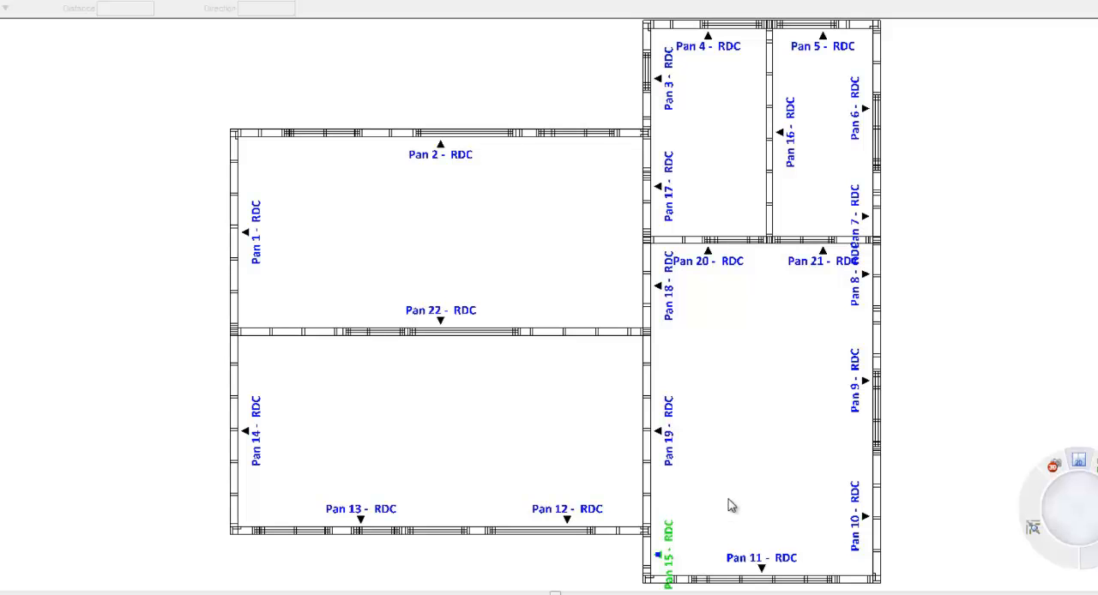
Step: Open the wall panels for editing and select all RDC panels from Pan 1 to Pan 22
right_click(677, 520)
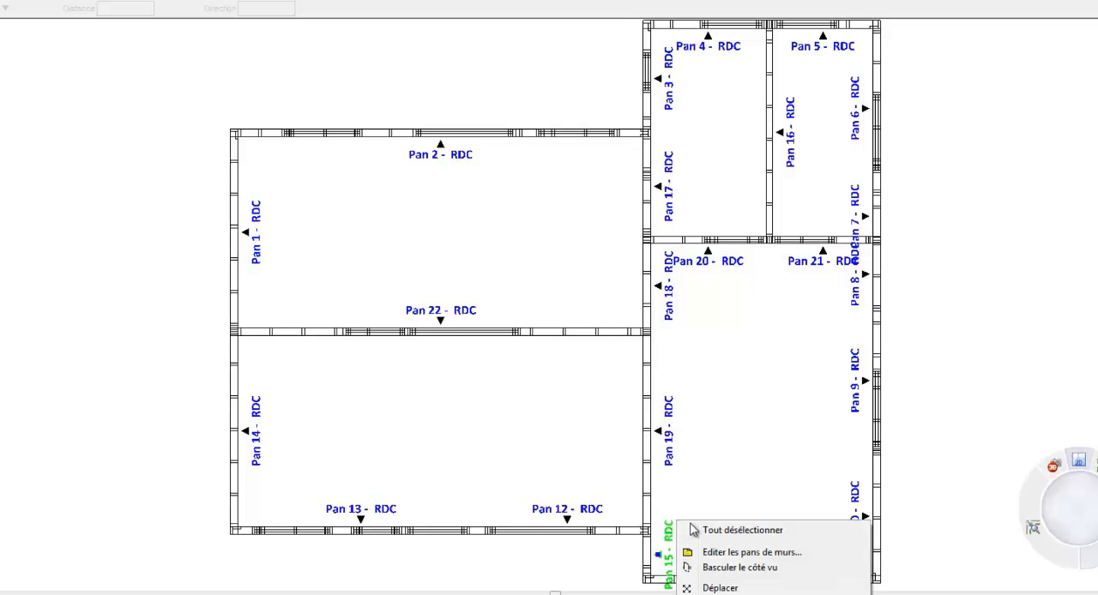
left_click(711, 552)
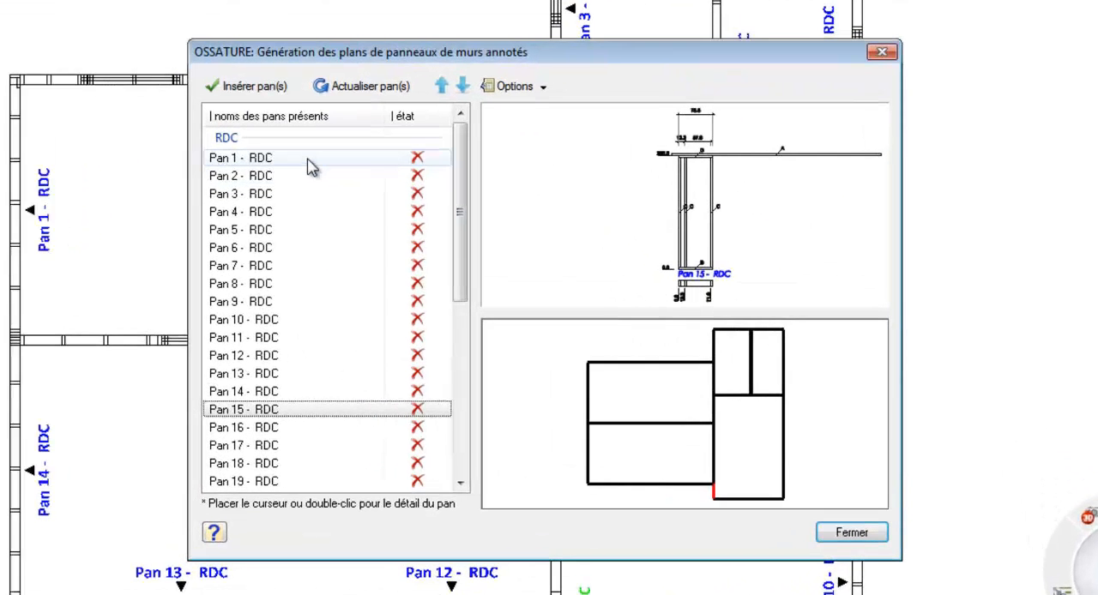
left_click(470, 190)
left_click_drag(415, 167, 424, 252)
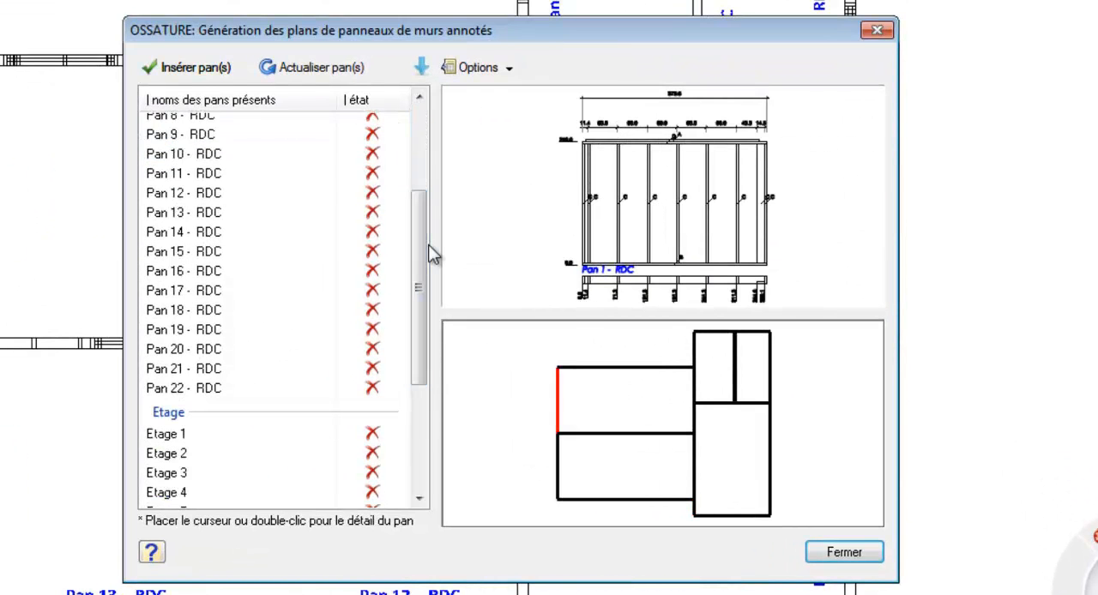
left_click(225, 390, "shift")
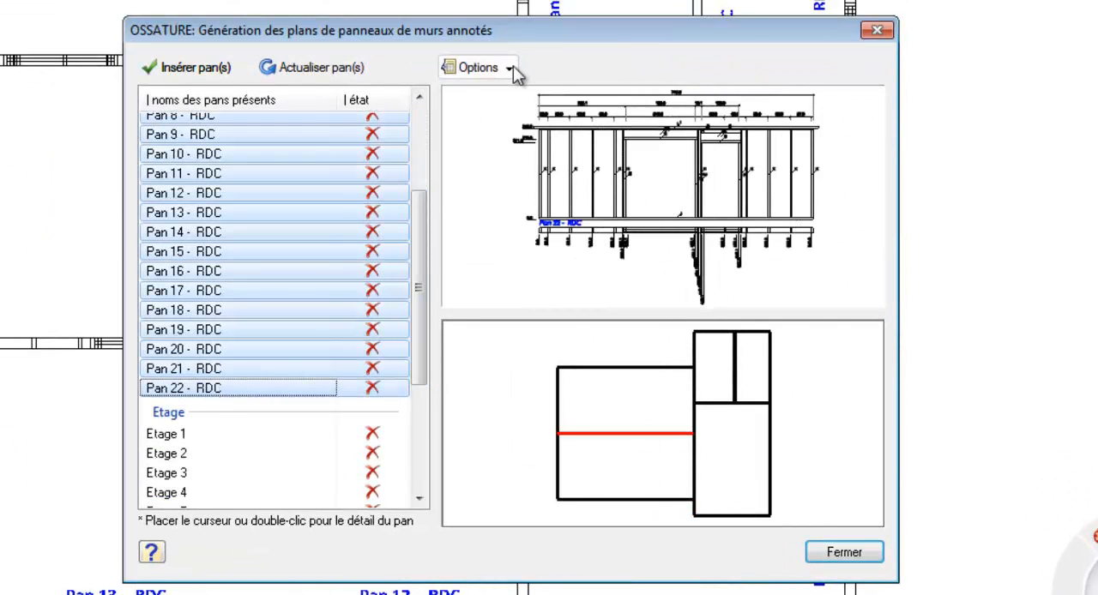
Step: Set the panel label prefix to "Pan n°" in the annotation configuration
left_click(509, 68)
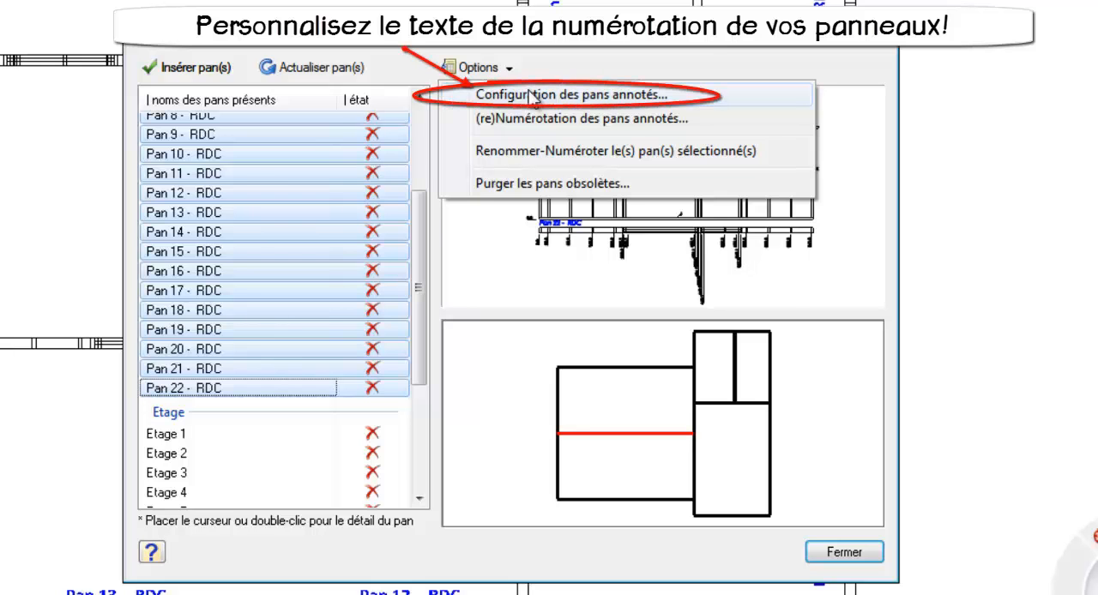
left_click(534, 95)
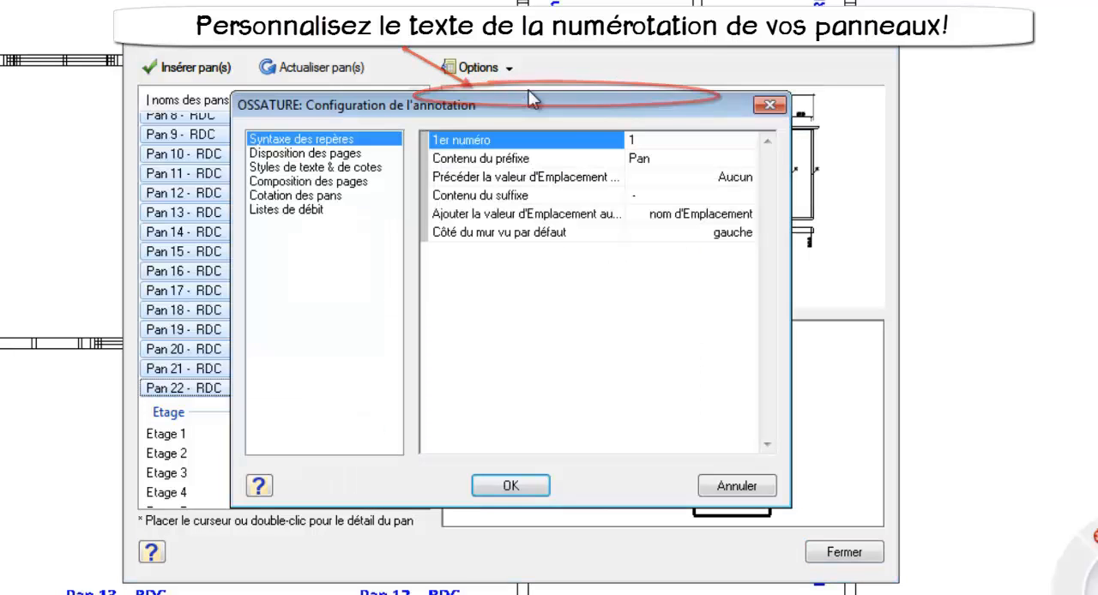
left_click(660, 163)
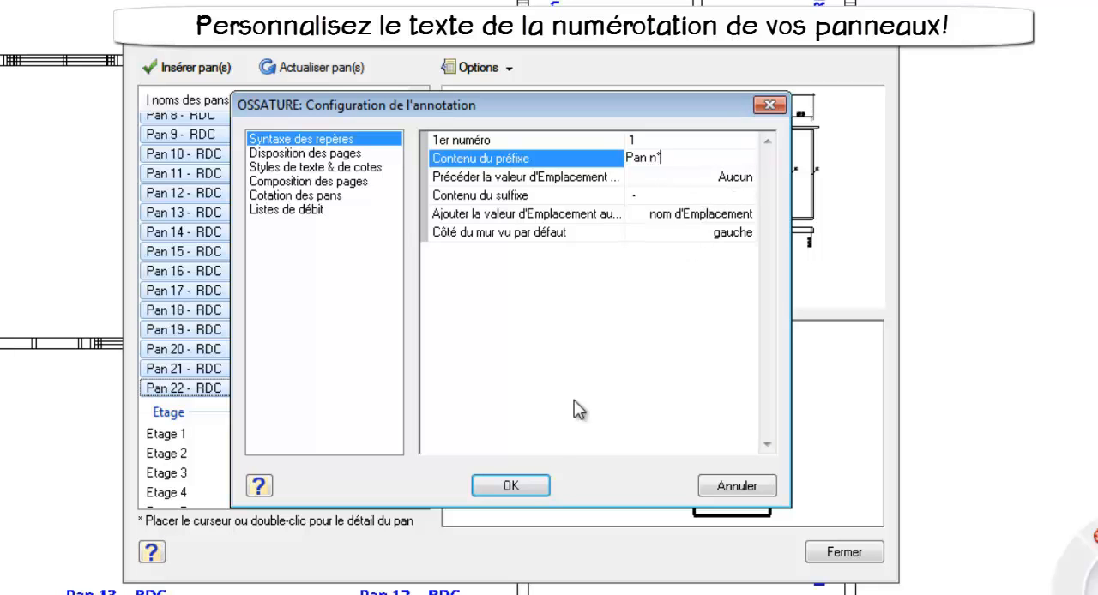
left_click(539, 488)
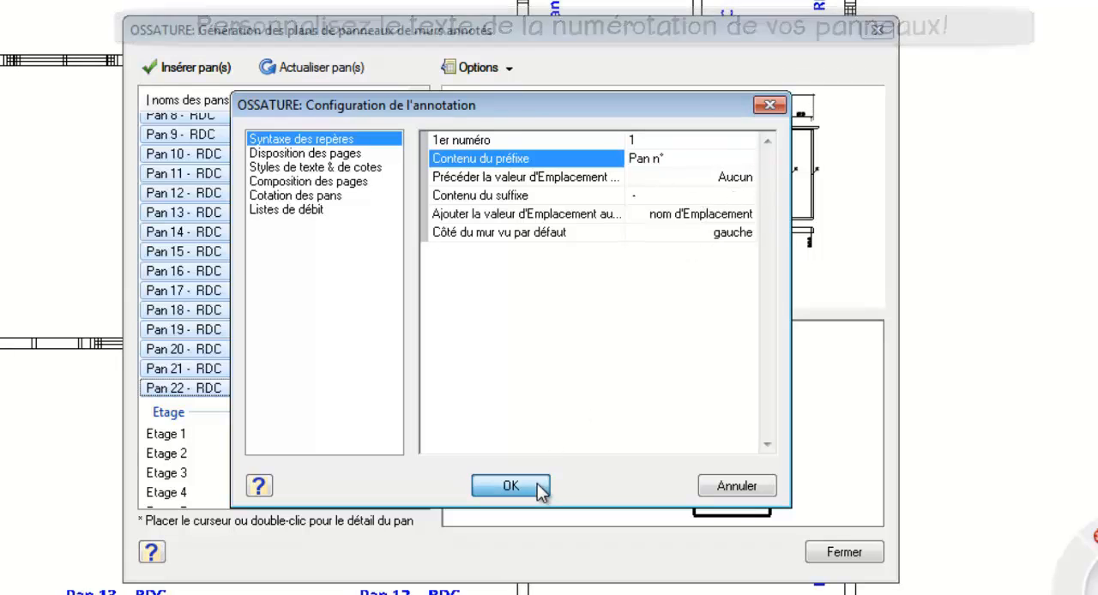
Step: Confirm the annotation configuration and rename and renumber the selected RDC panels with the "Pan n°" prefix
left_click(537, 486)
left_click(511, 68)
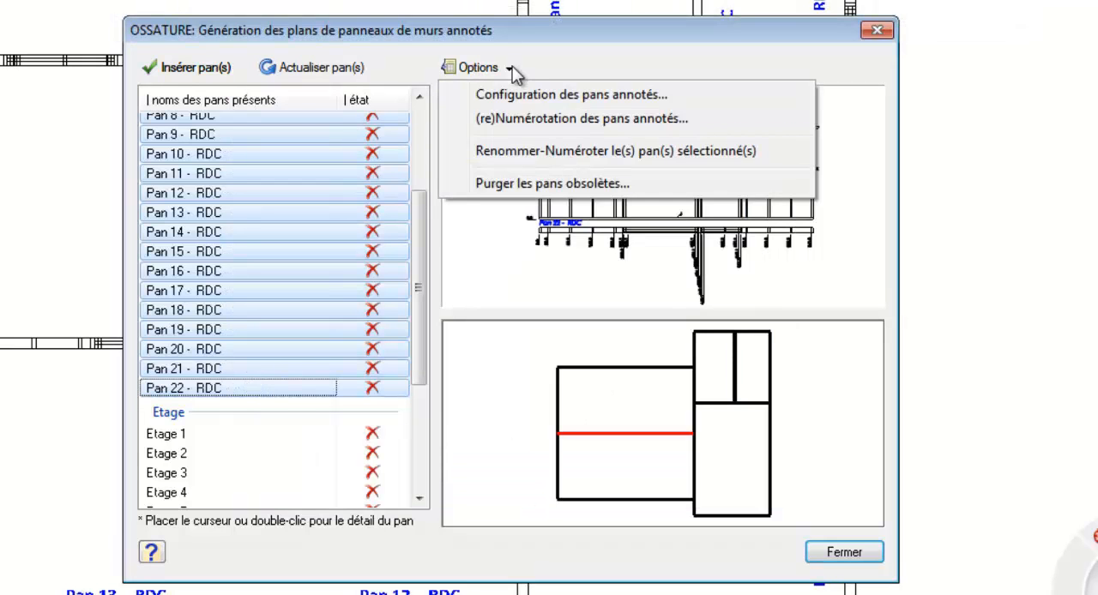
left_click(563, 151)
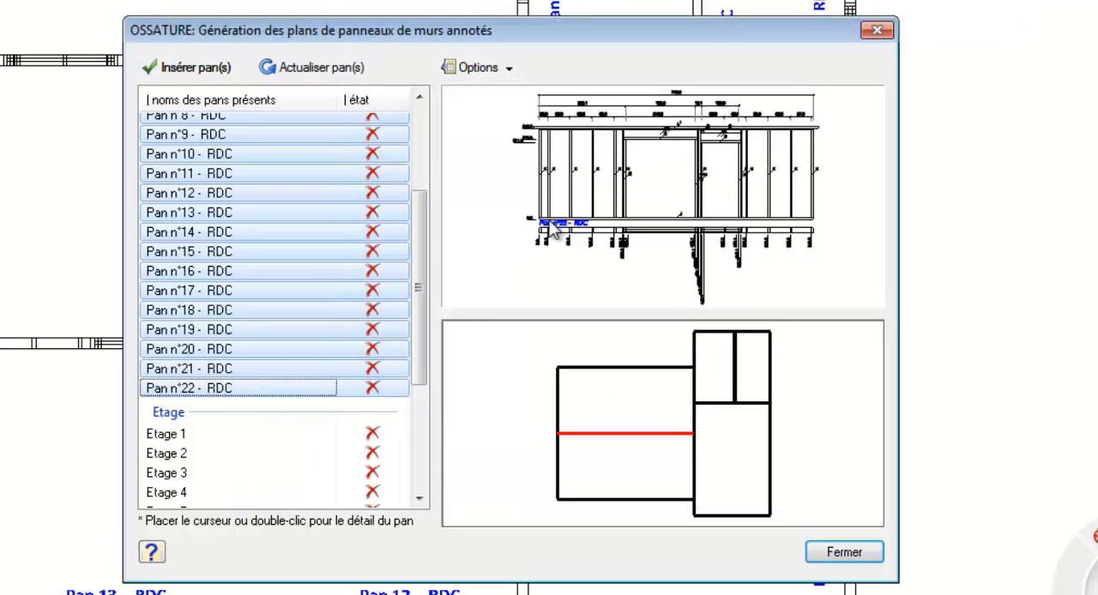
left_click(845, 553)
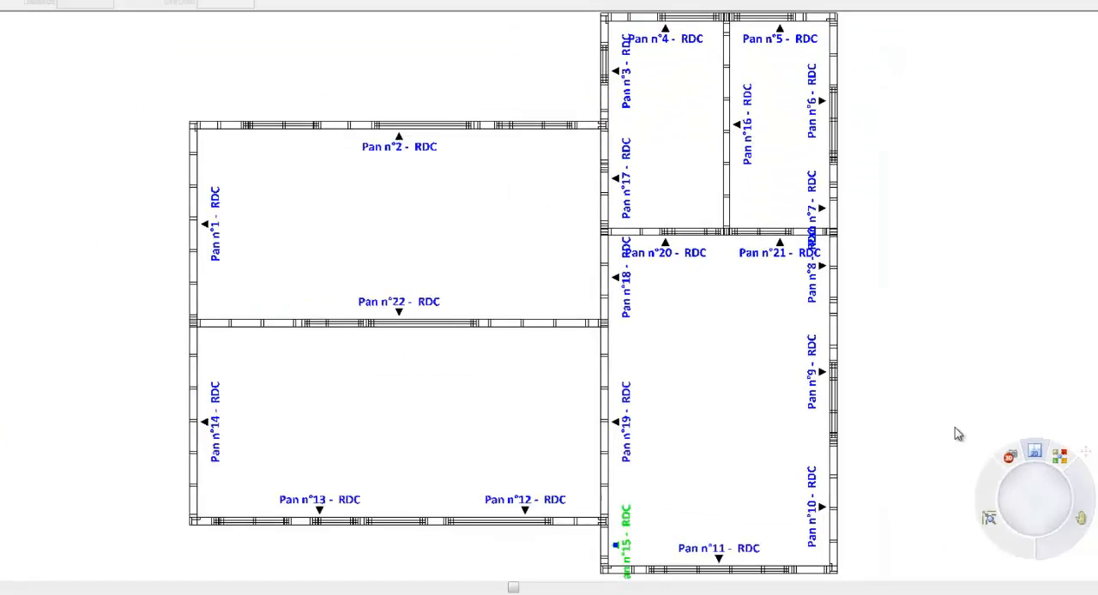
Step: Flip the viewed side of Pan n°7 - RDC to the outside of the wall and back to the inside
left_click(811, 208)
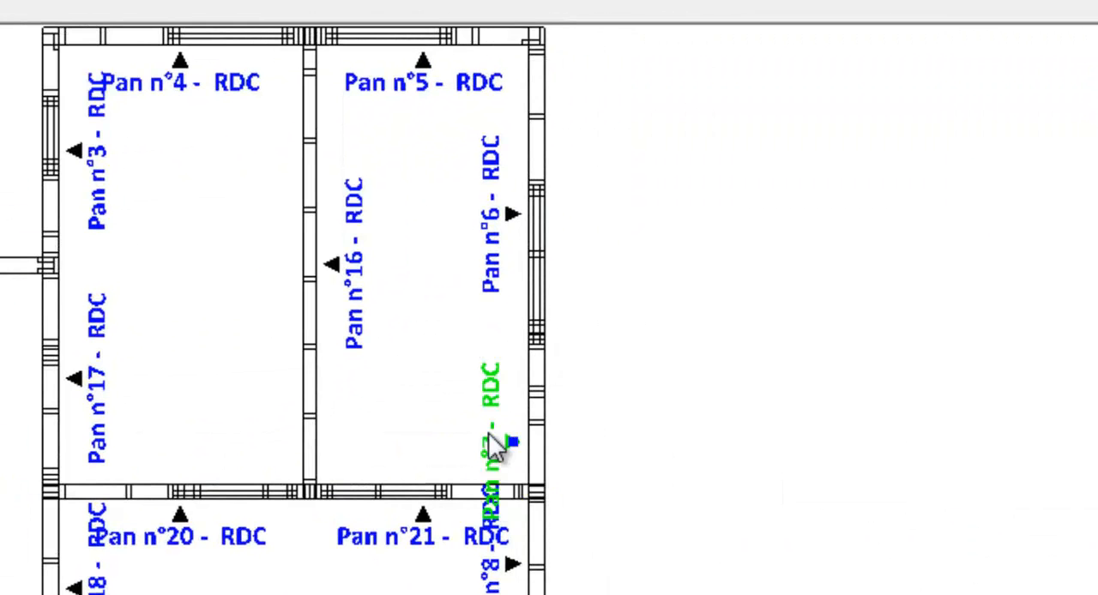
right_click(489, 436)
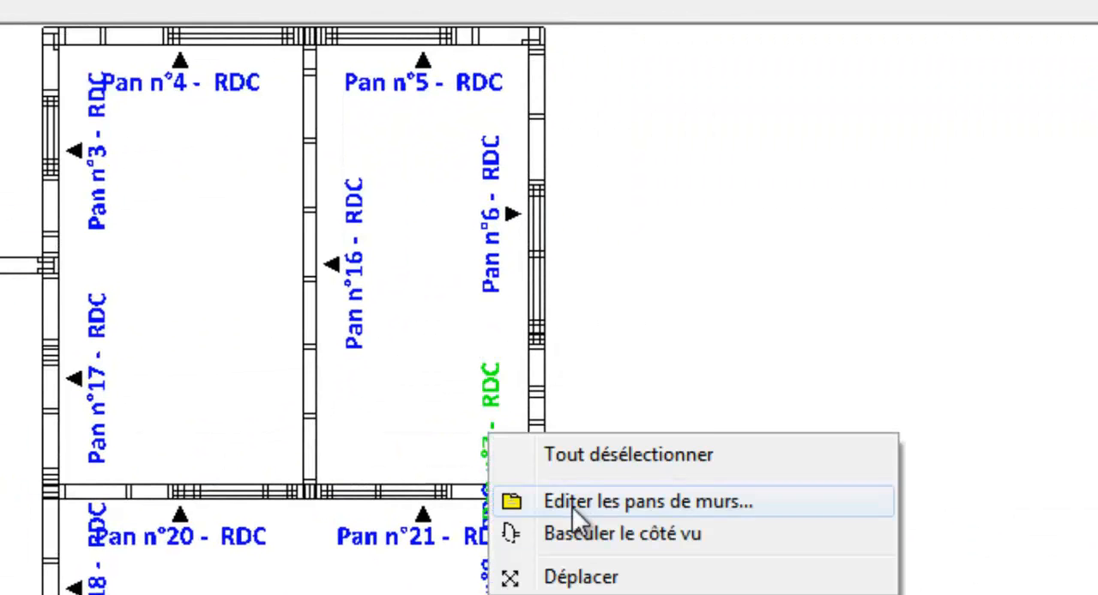
left_click(613, 542)
right_click(605, 532)
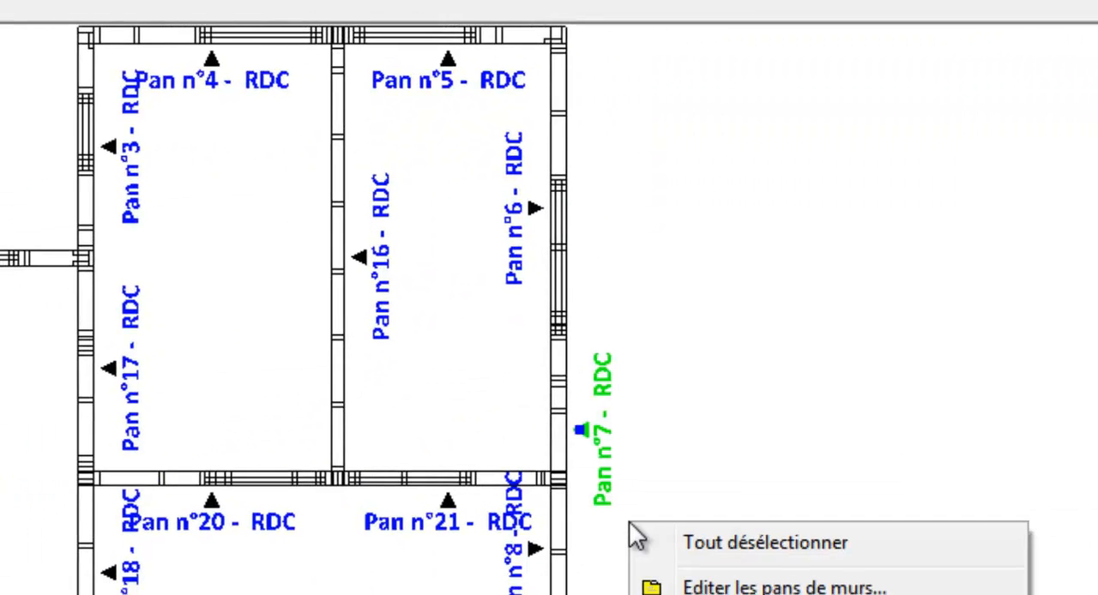
left_click(814, 537)
Step: Move the Pan n°7 - RDC label slightly further into the room, away from its exterior wall
right_click(782, 431)
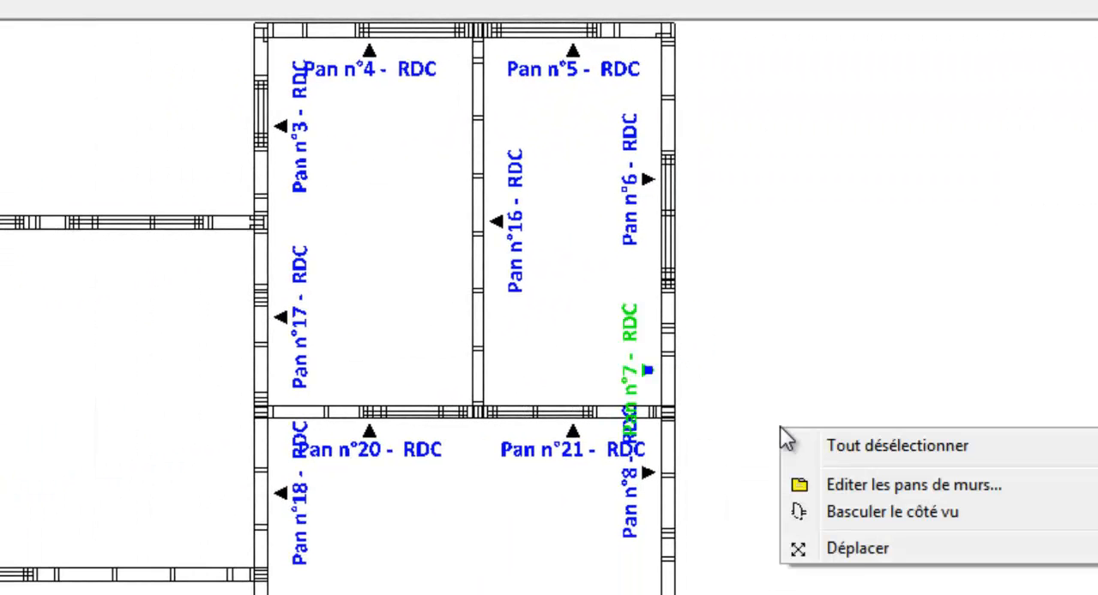
left_click(843, 541)
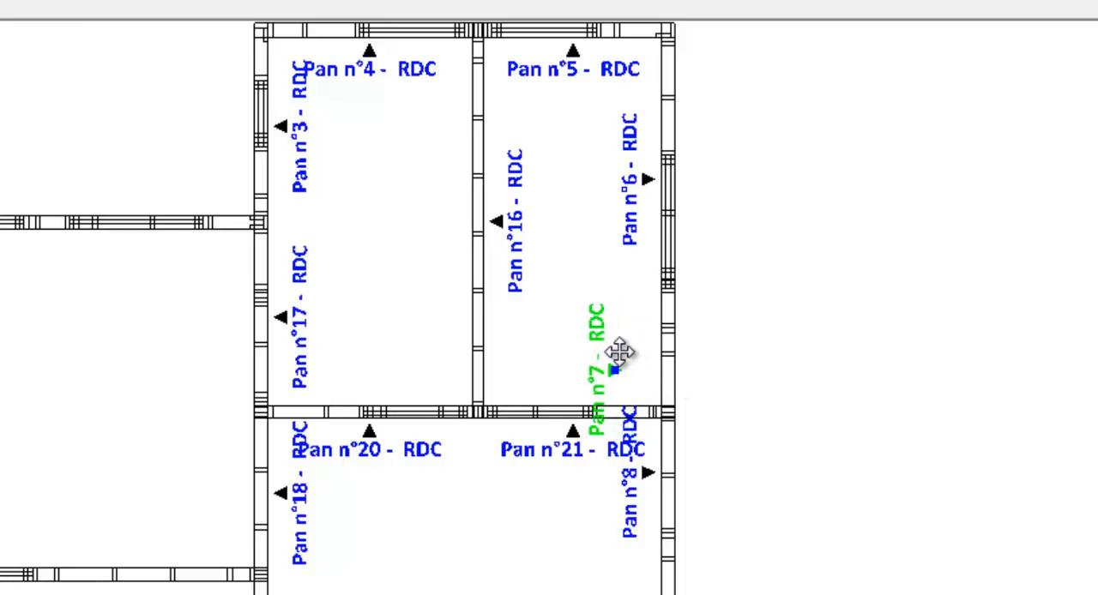
left_click(621, 361)
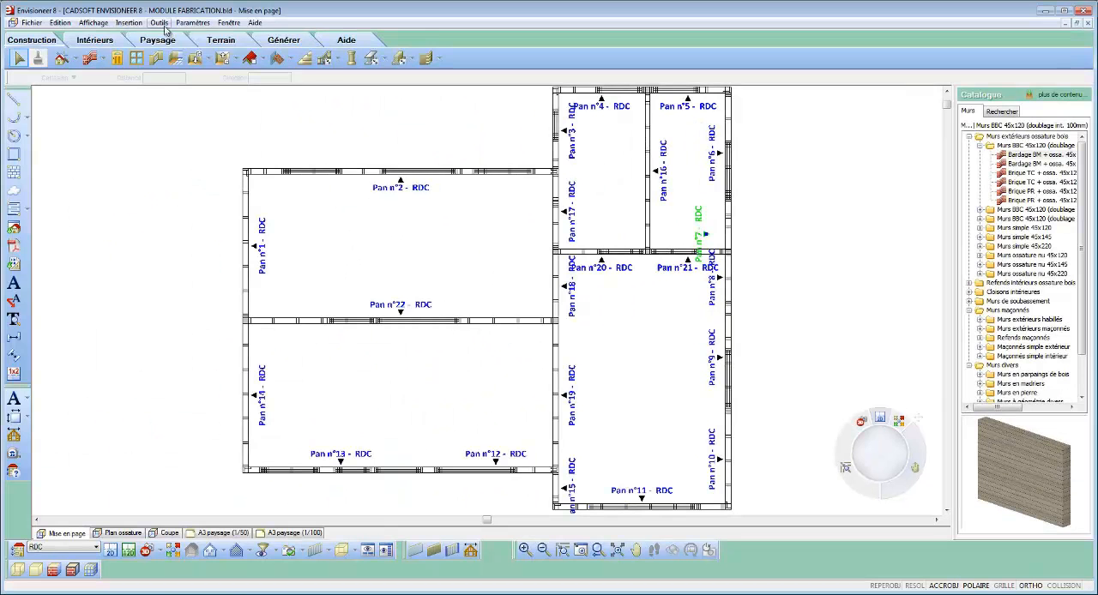
Step: Add automatic exterior dimensions around the RDC floor plan
left_click(160, 23)
mouse_move(179, 48)
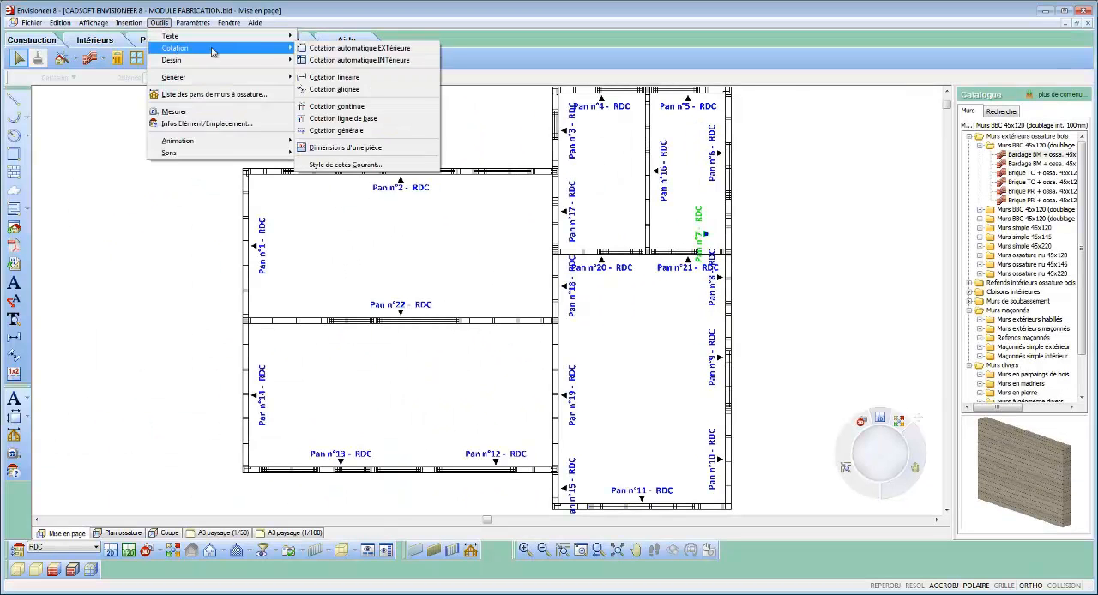
left_click(352, 48)
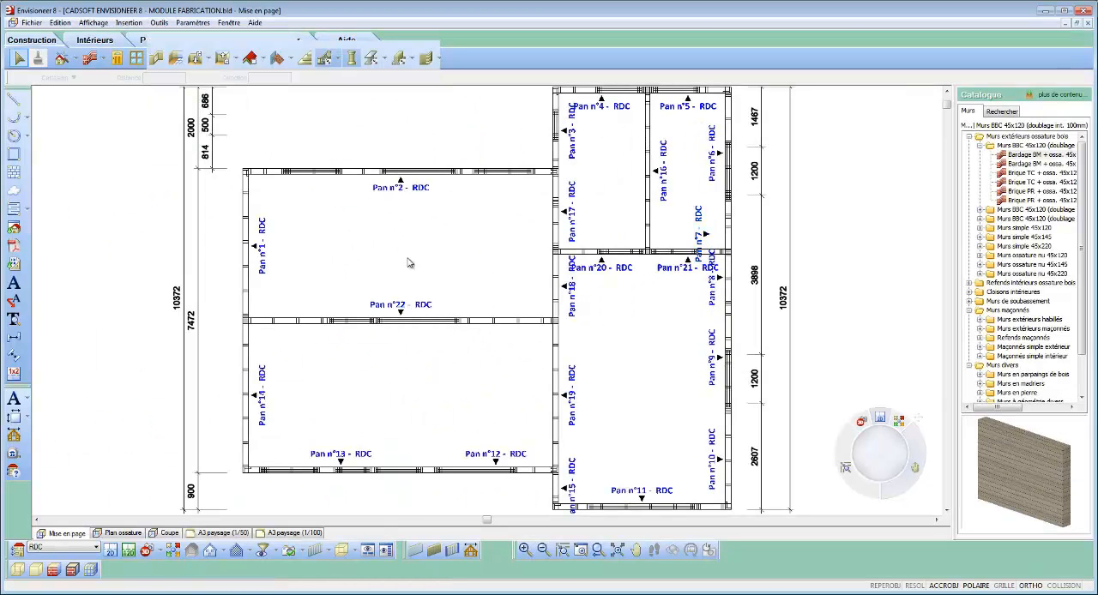
left_click(544, 550)
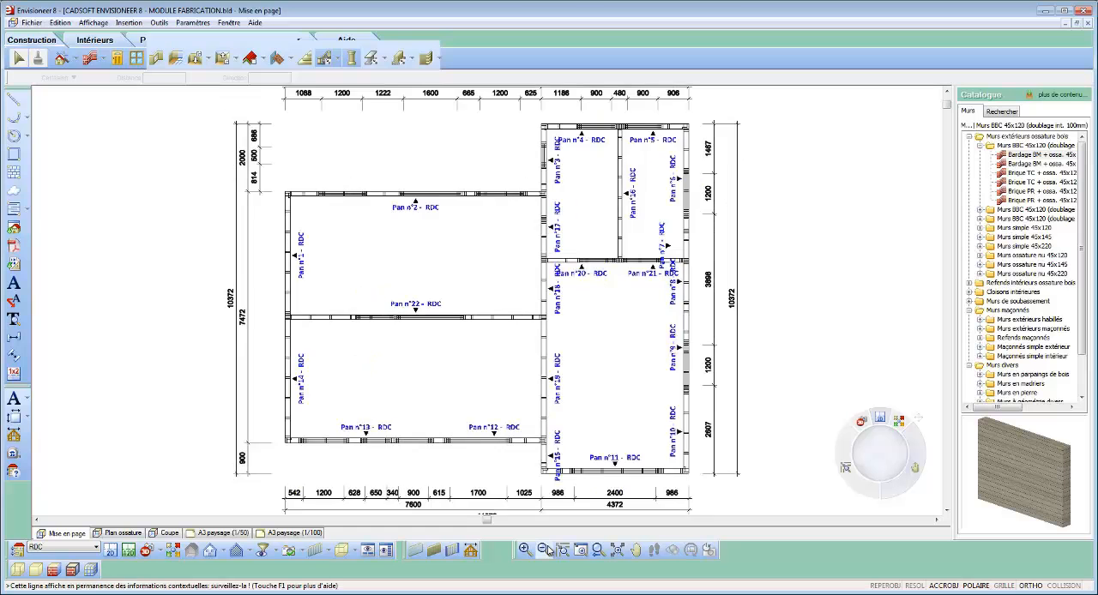
left_click(546, 550)
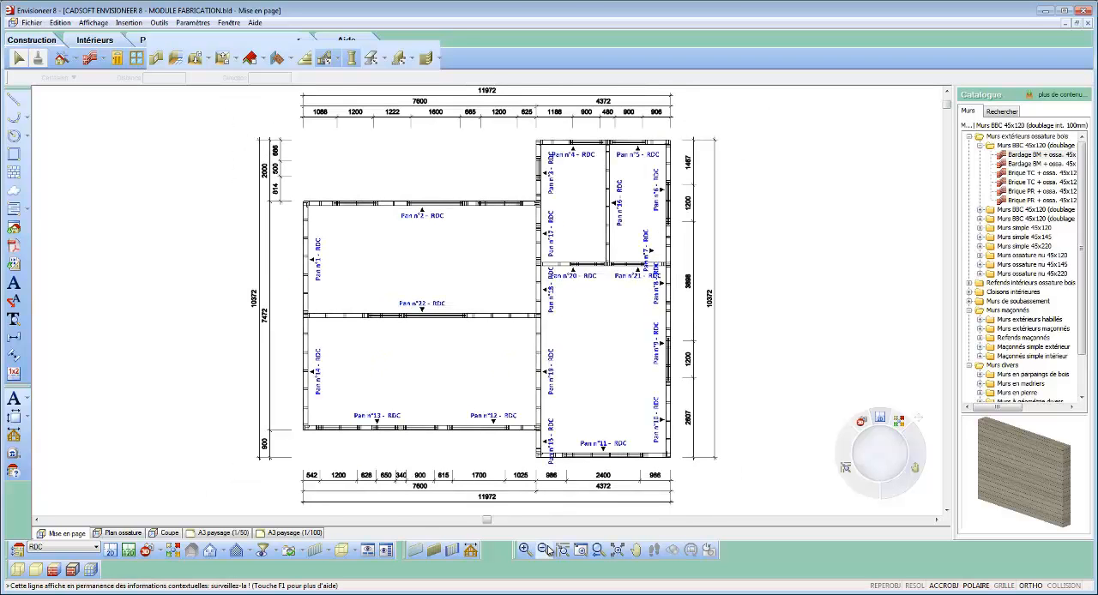
Step: Insert a live view of the RDC 2D plan as a drawing at 1:50 on the A3 paysage (1/50) sheet
left_click(222, 534)
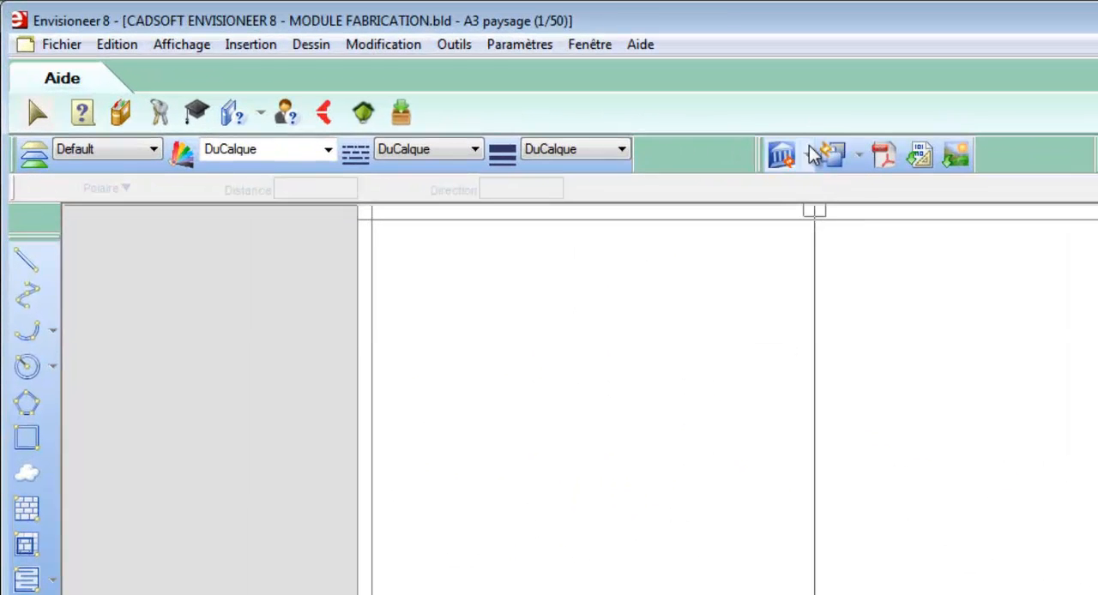
left_click(808, 154)
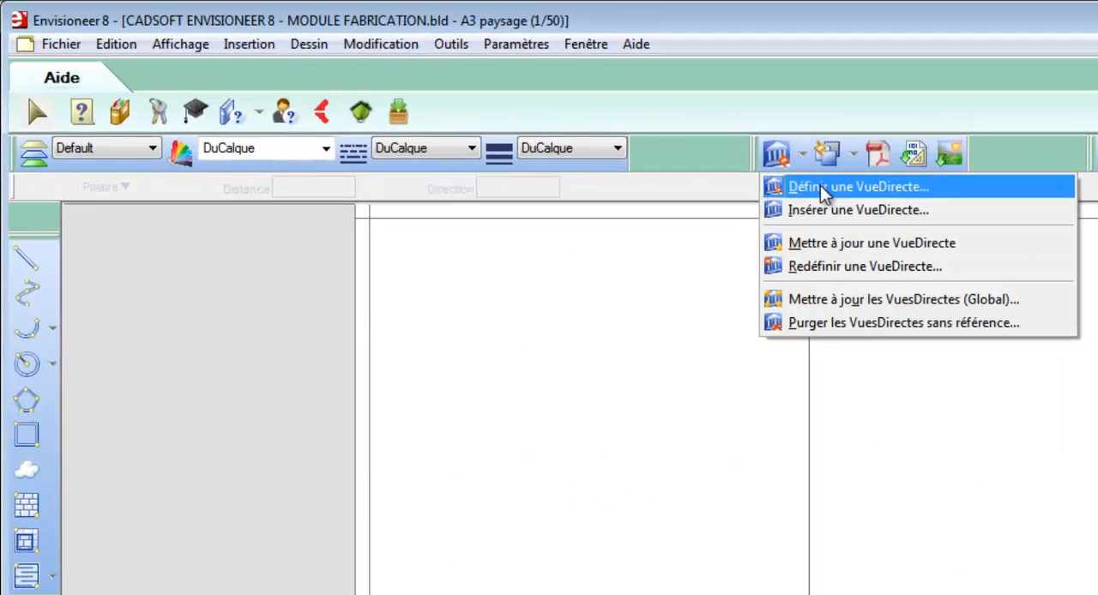
left_click(822, 186)
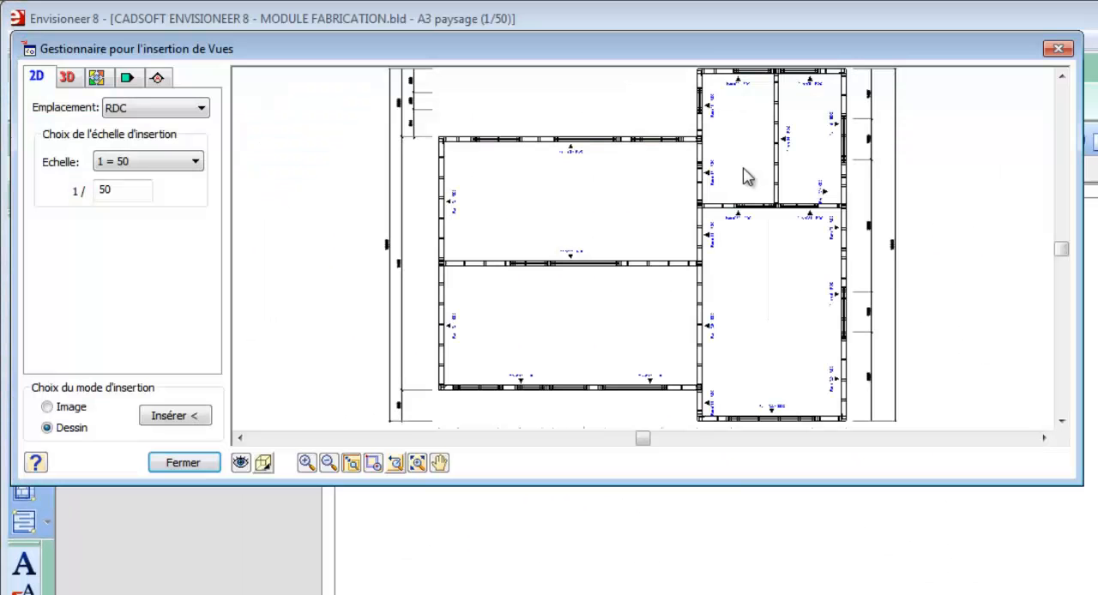
left_click(327, 464)
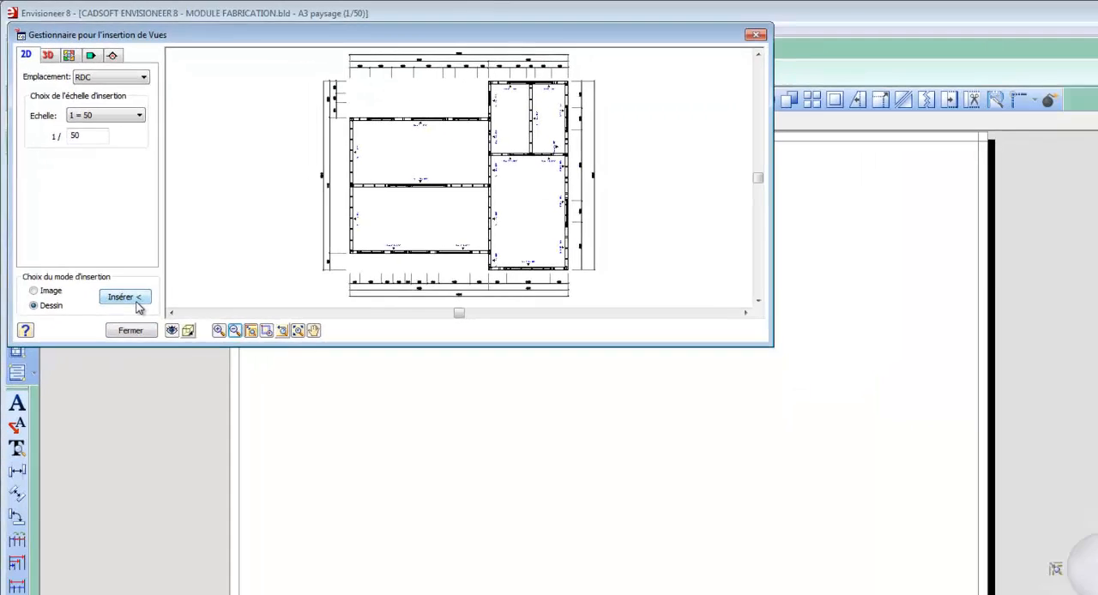
left_click(190, 428)
left_click(462, 311)
Step: Insert the annotated plans of all RDC panels, Pan n°1 to Pan n°22, into the current view
scroll(632, 183, "up", 1)
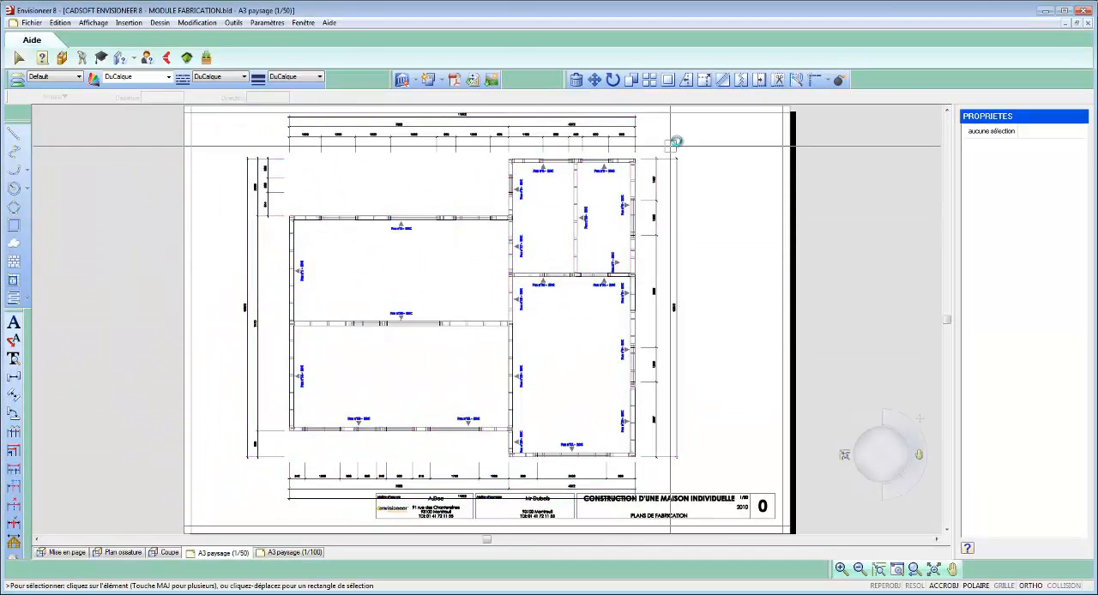
scroll(674, 140, "up", 2)
scroll(725, 322, "up", 1)
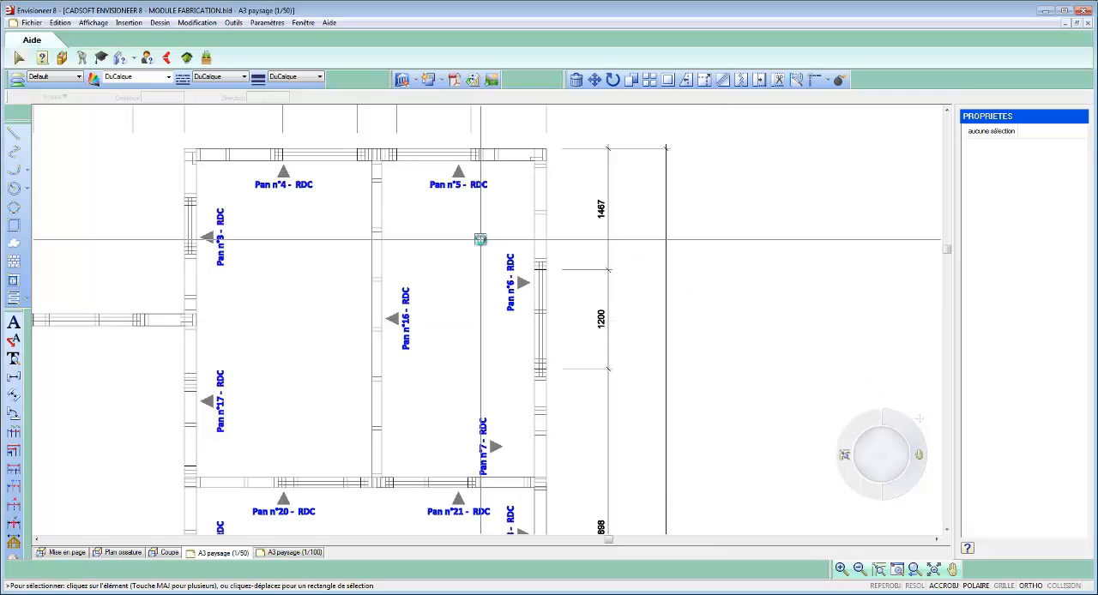
scroll(162, 243, "down", 3)
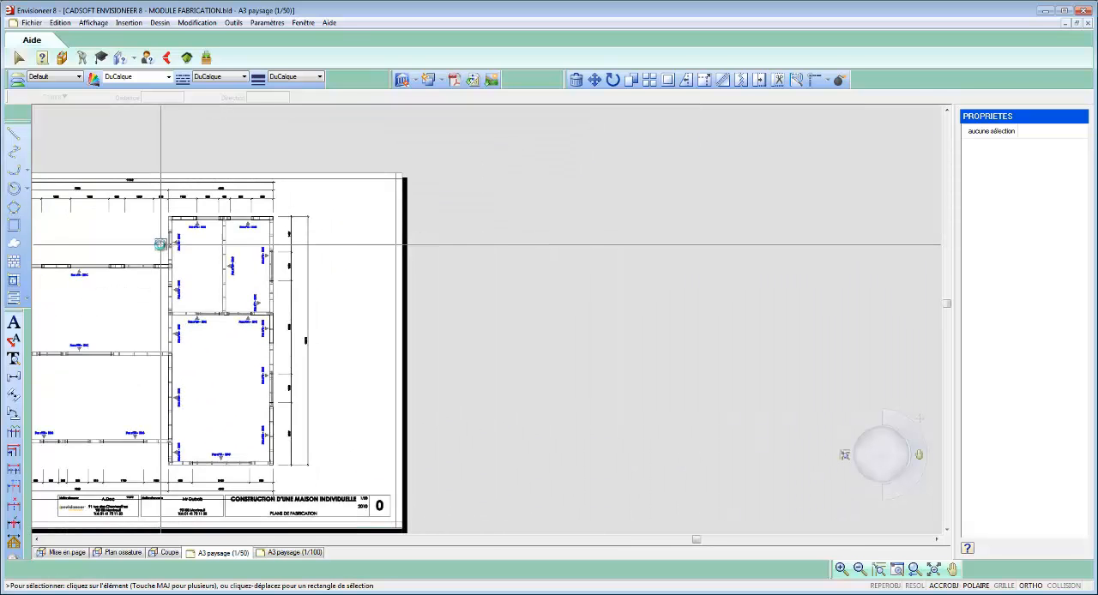
scroll(161, 244, "down", 3)
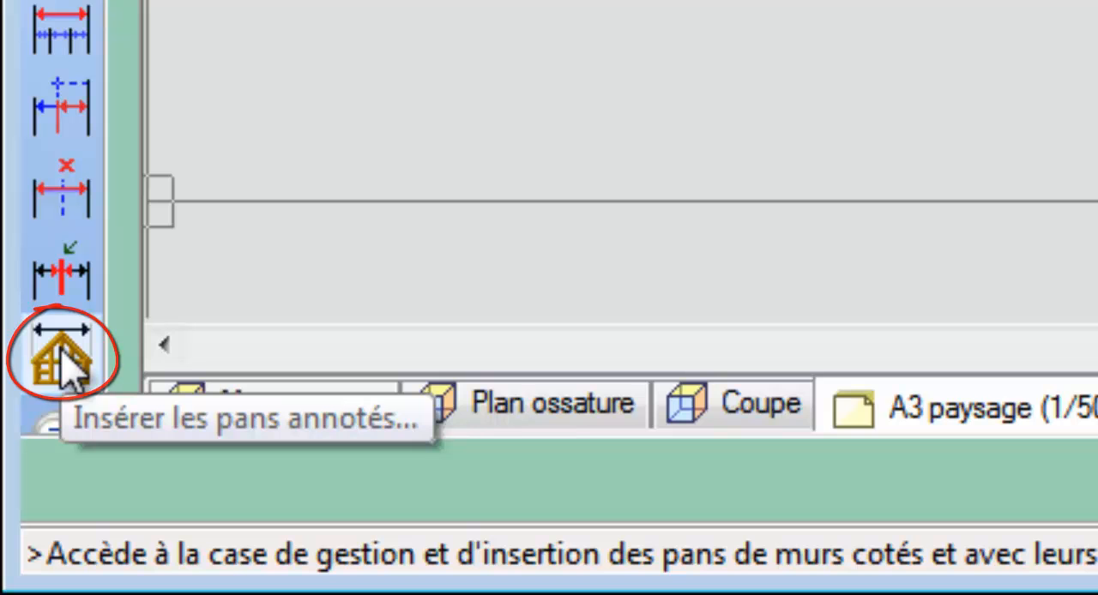
left_click(61, 361)
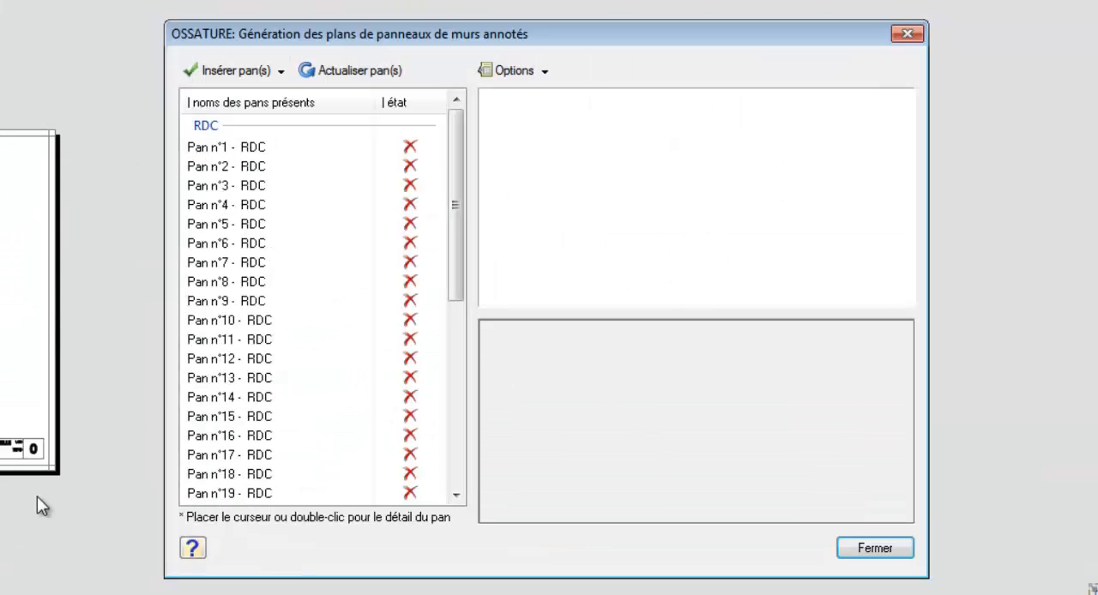
left_click(283, 147)
left_click_drag(455, 159, 451, 260)
left_click(273, 336, "shift")
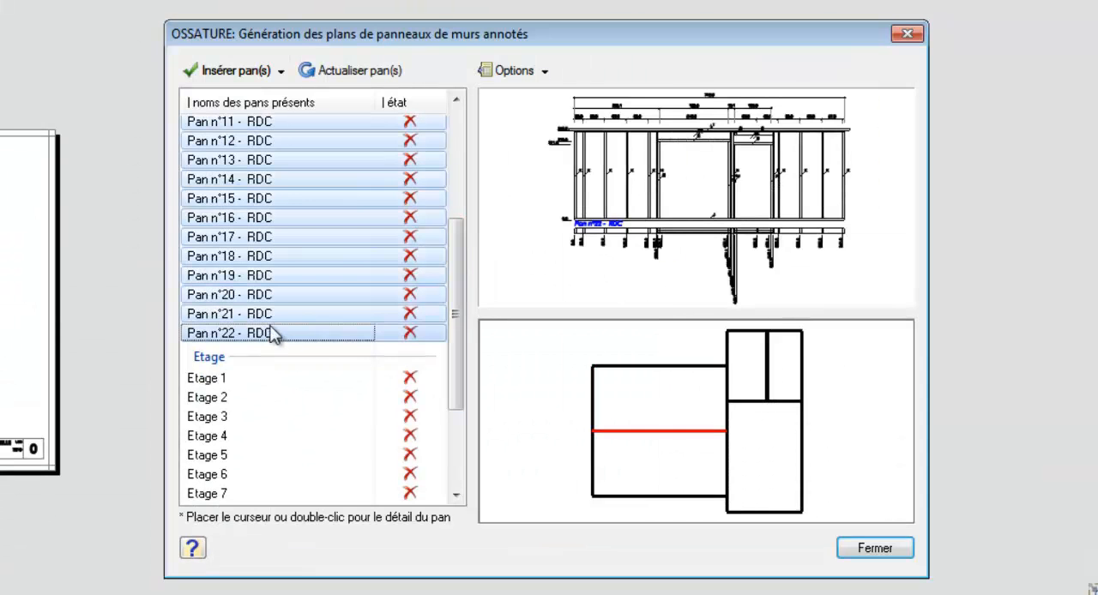
left_click(283, 74)
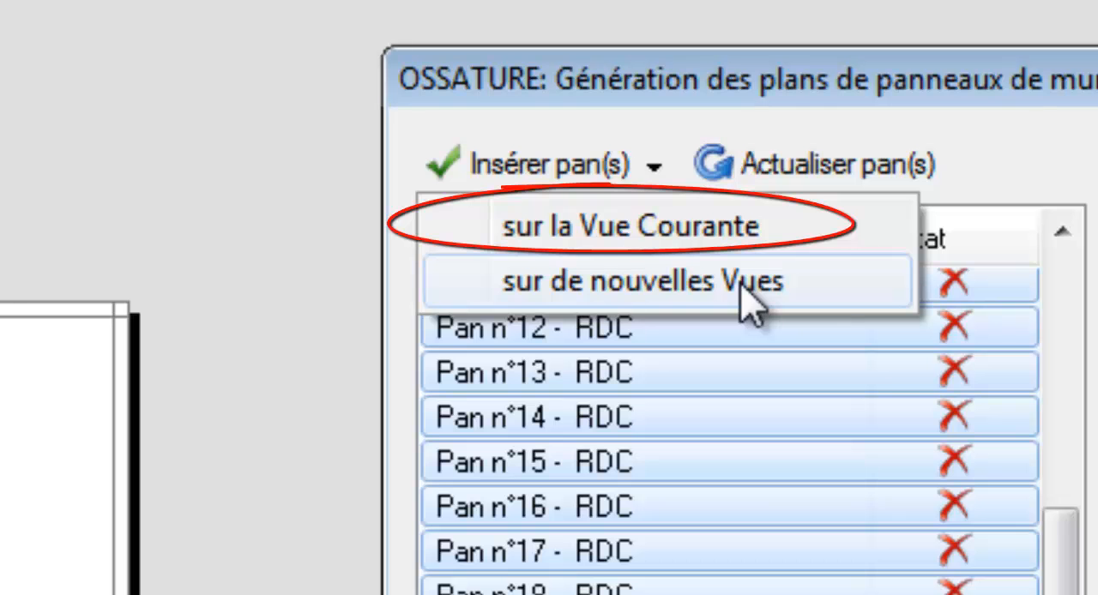
left_click(741, 236)
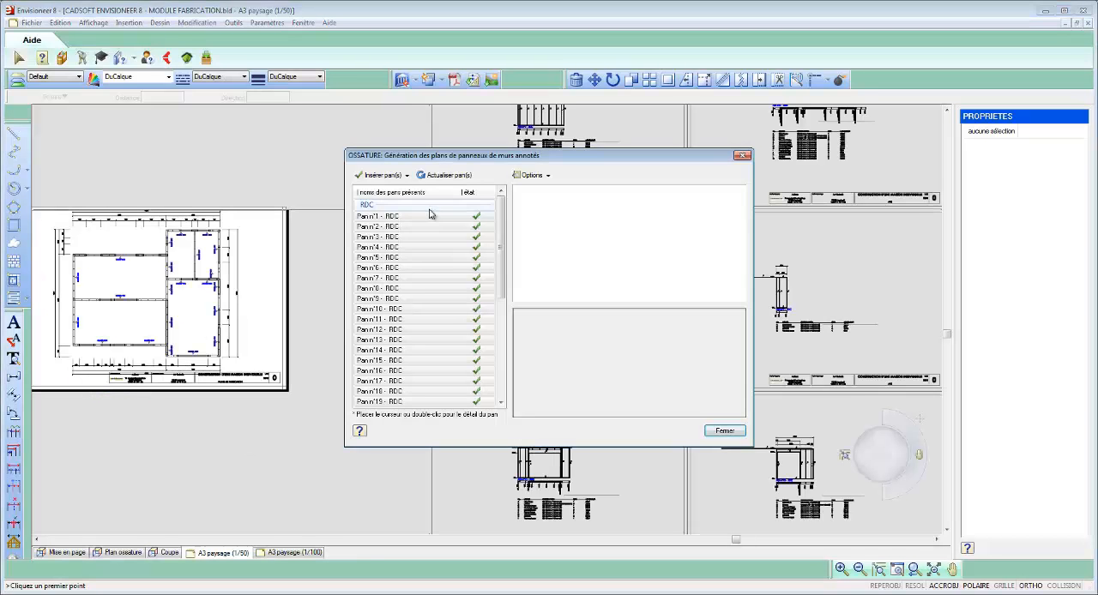
left_click(725, 431)
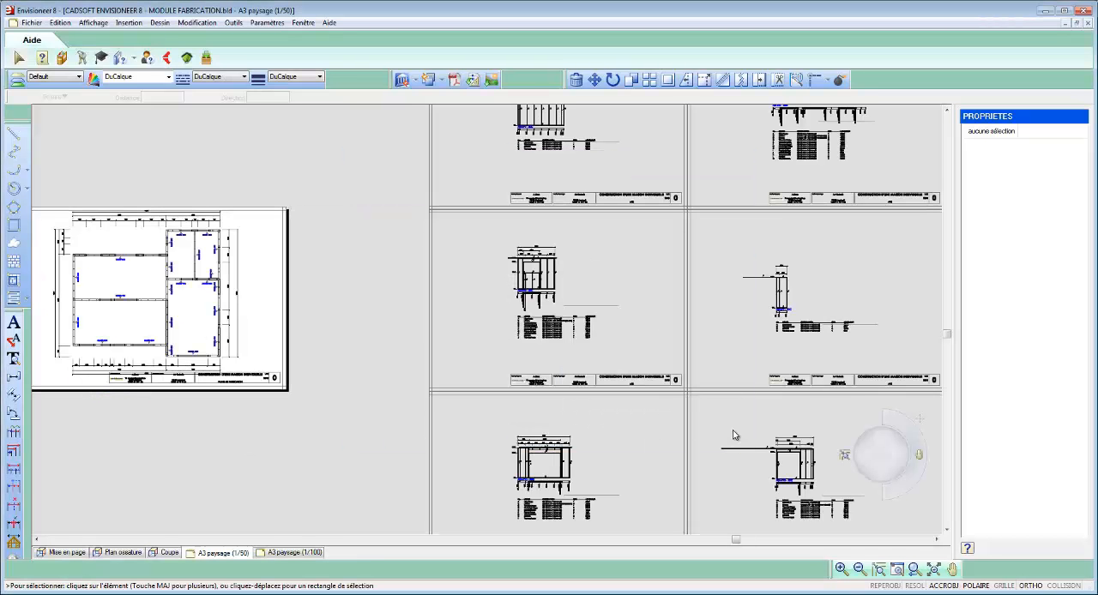
Step: Reopen the annotated wall panel list and select all RDC panels from Pan n°1 to Pan n°22
scroll(577, 315, "up", 4)
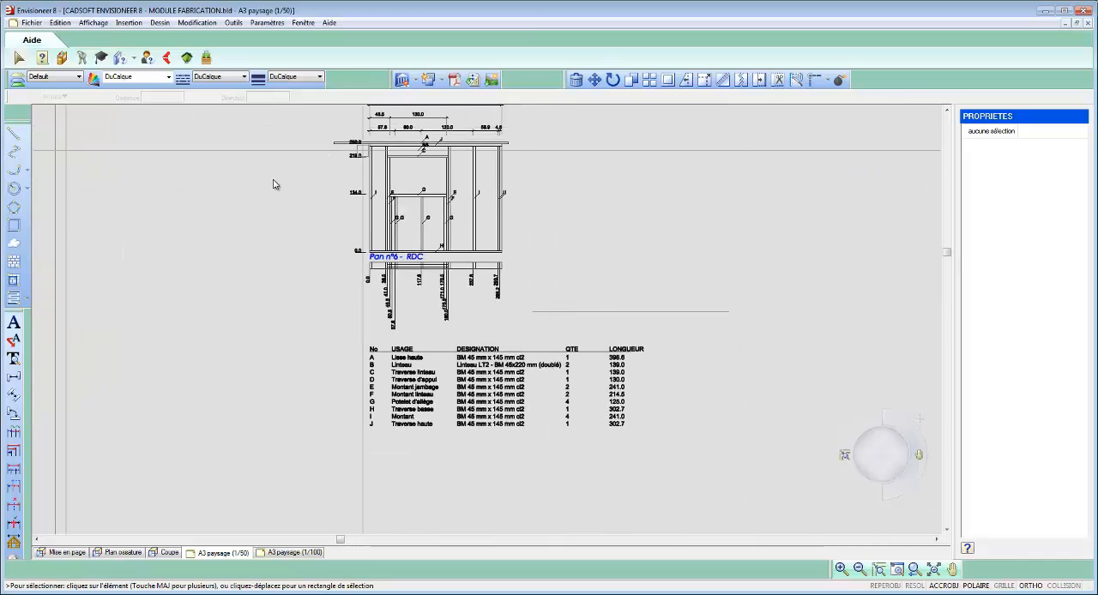
scroll(214, 221, "up", 1)
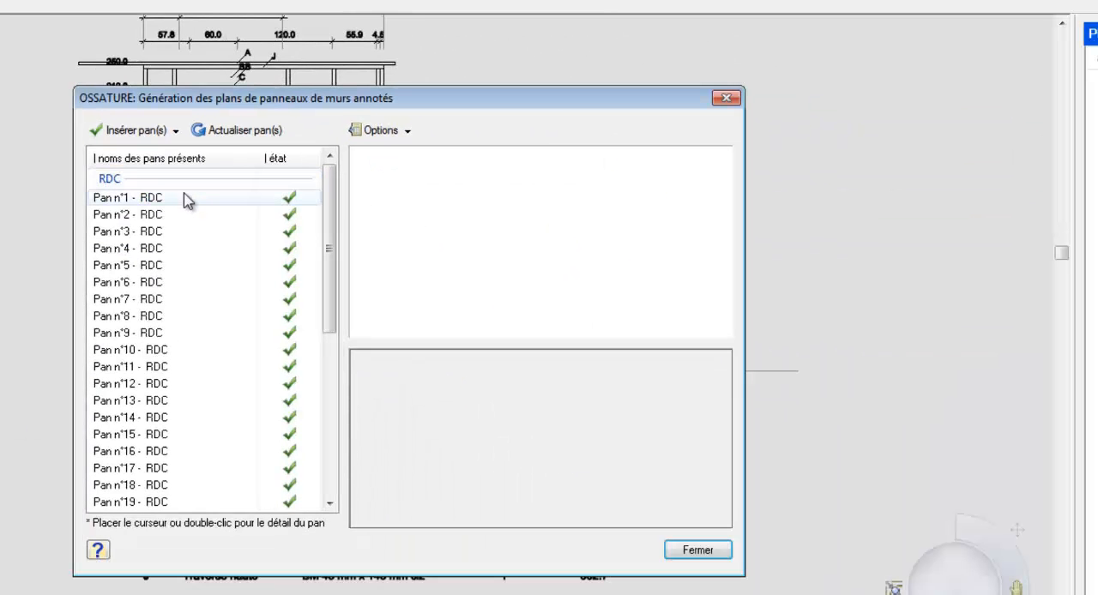
left_click(187, 199)
left_click_drag(332, 209, 336, 273)
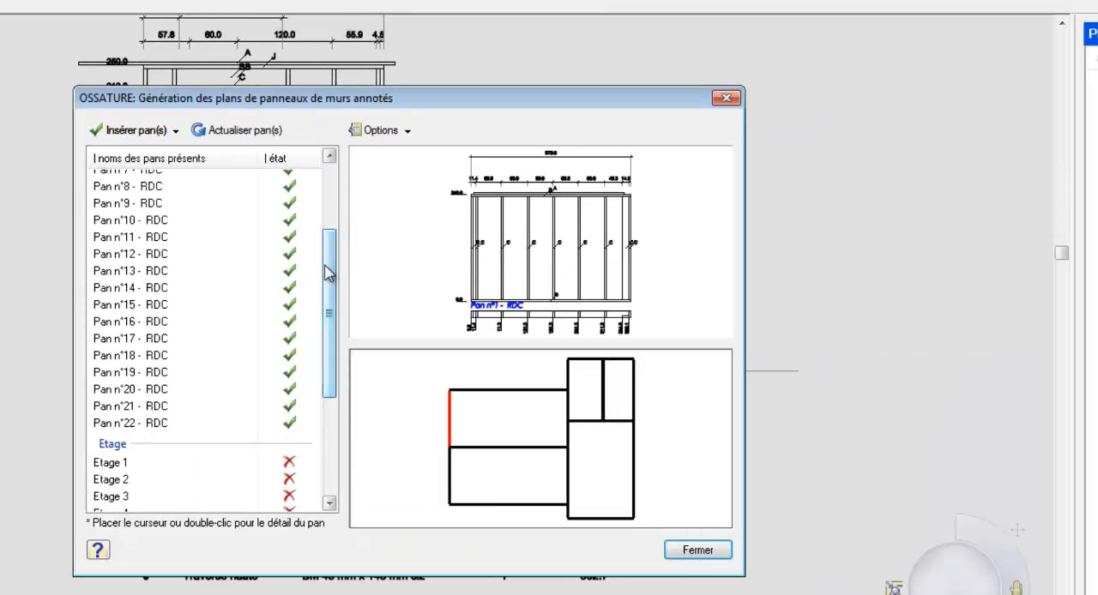
left_click(151, 424, "shift")
Step: Exclude the top plates from the page composition by setting "Inclure les lisses hautes" to Non in the annotation configuration
left_click(405, 130)
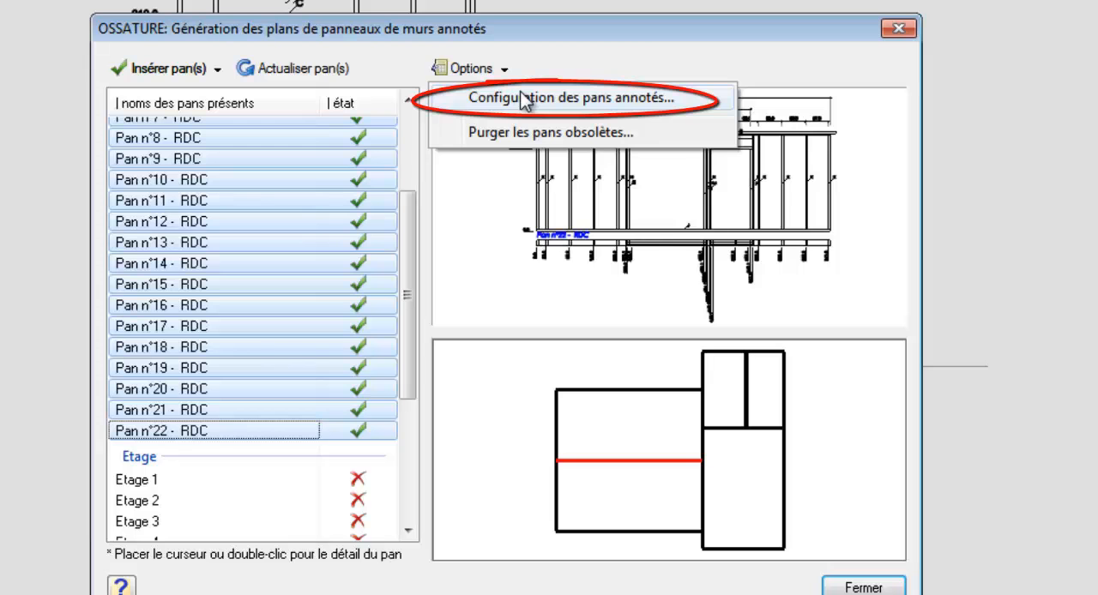
left_click(525, 98)
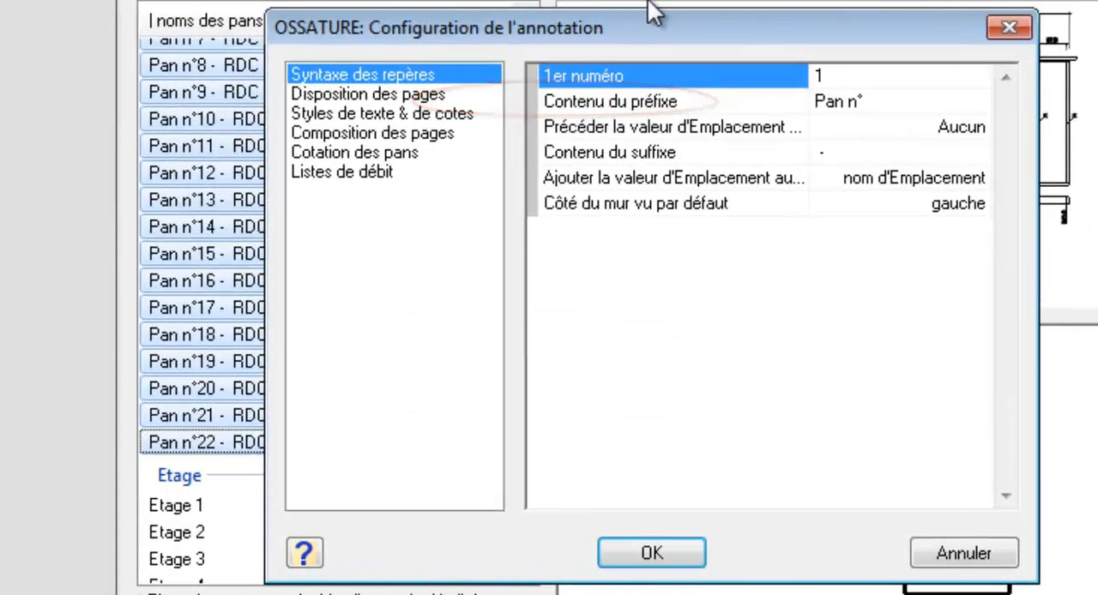
left_click(397, 95)
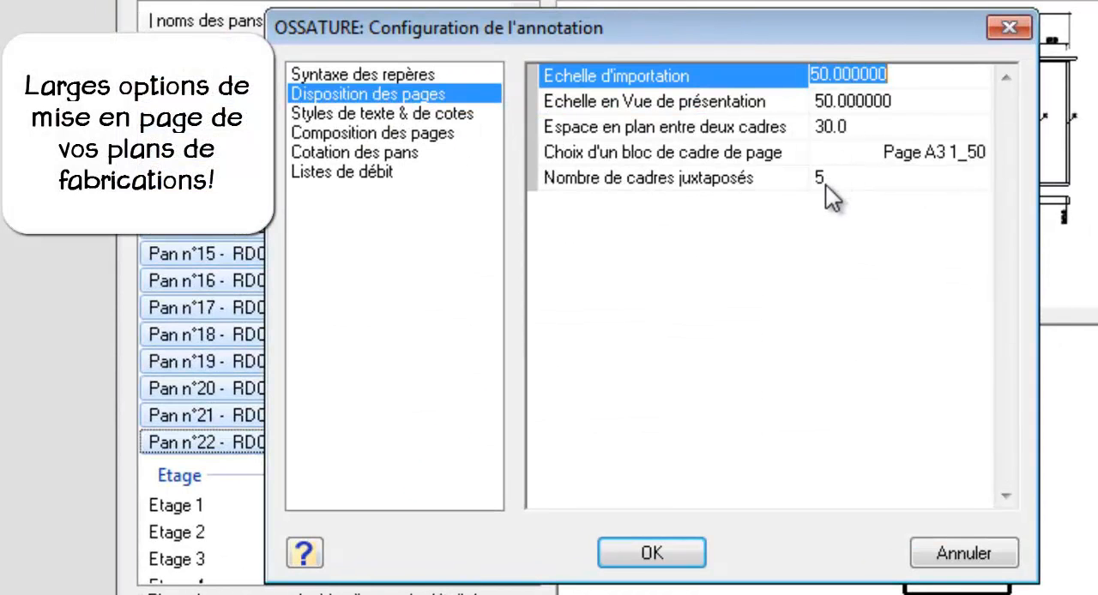
left_click(434, 115)
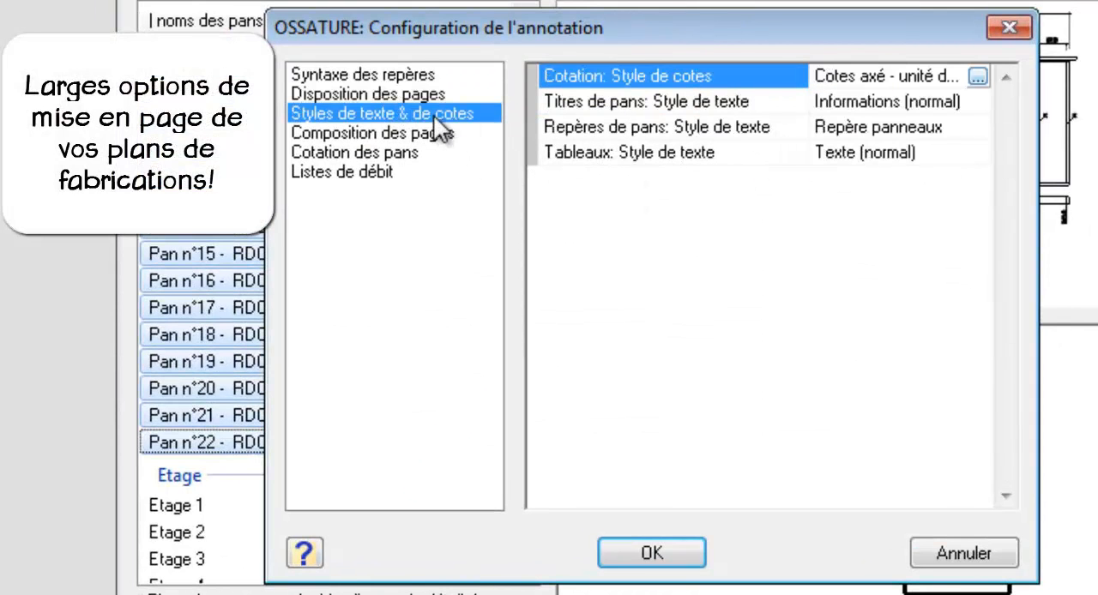
left_click(436, 135)
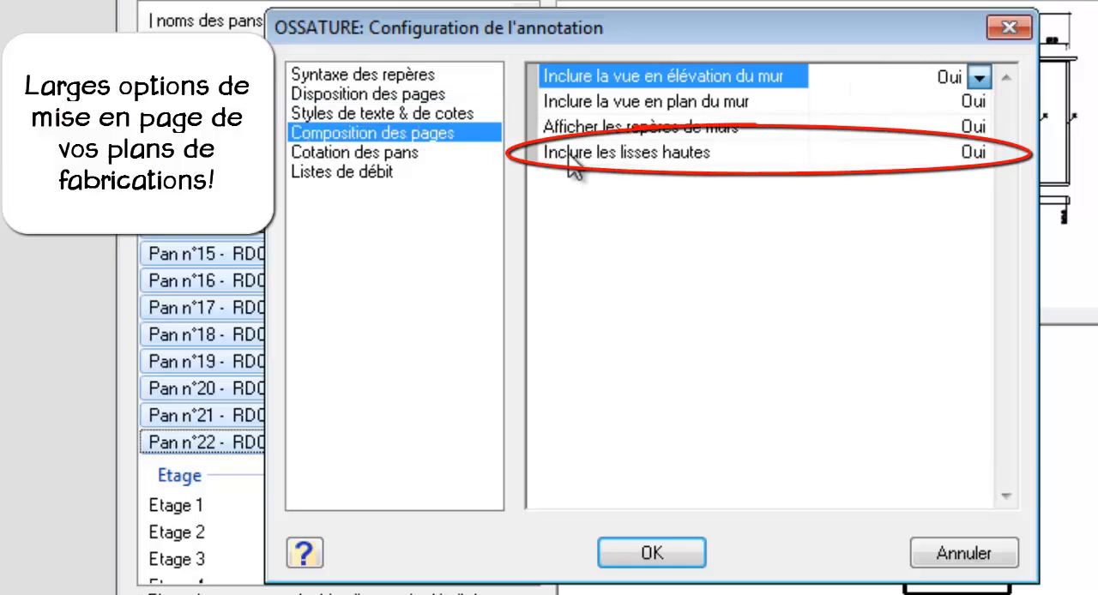
left_click(982, 158)
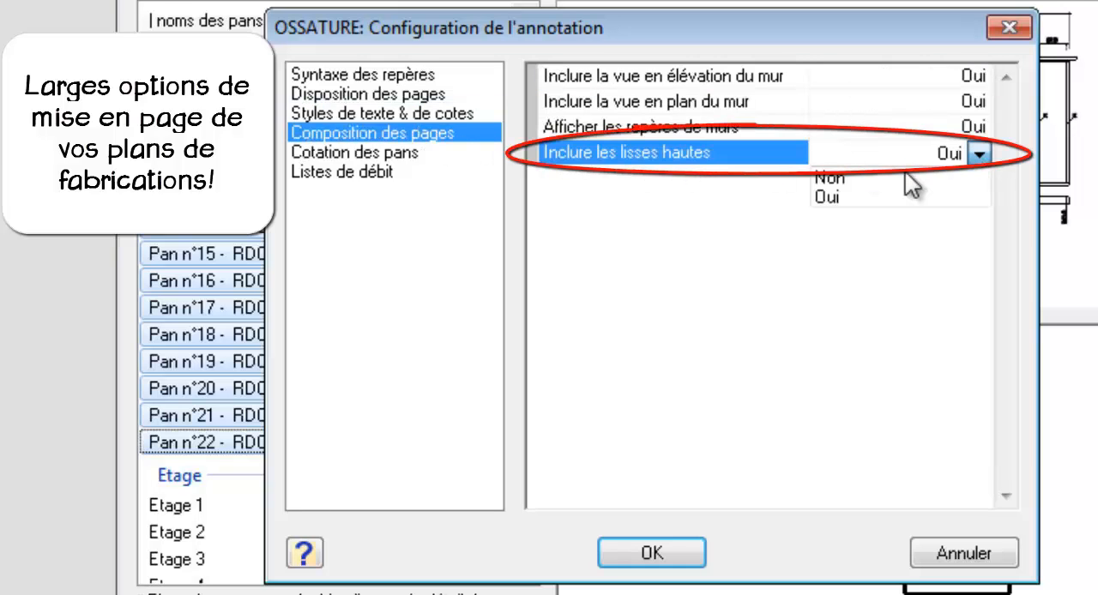
left_click(851, 178)
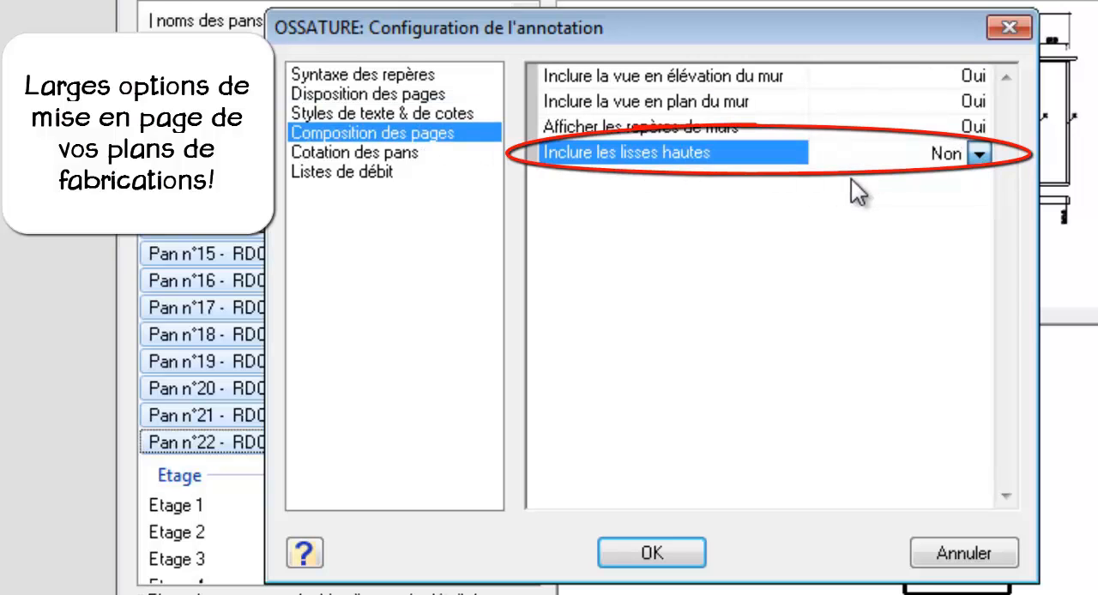
Step: Review the panel dimensioning options, from the cumulative dimensions through the three dimension lines to the overall dimension, and the cut list settings
left_click(399, 158)
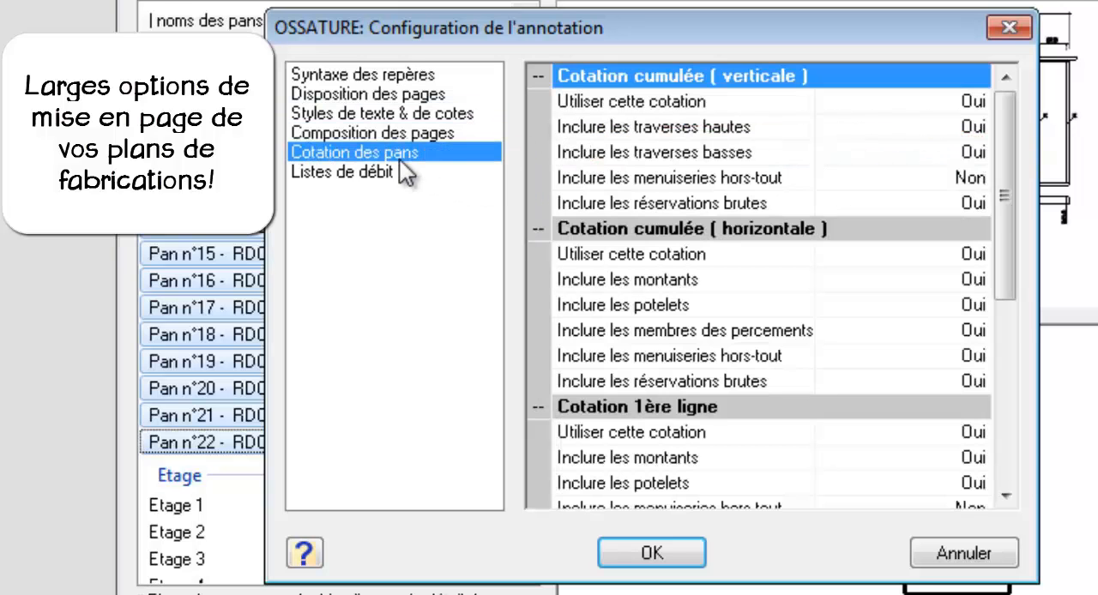
left_click(1006, 495)
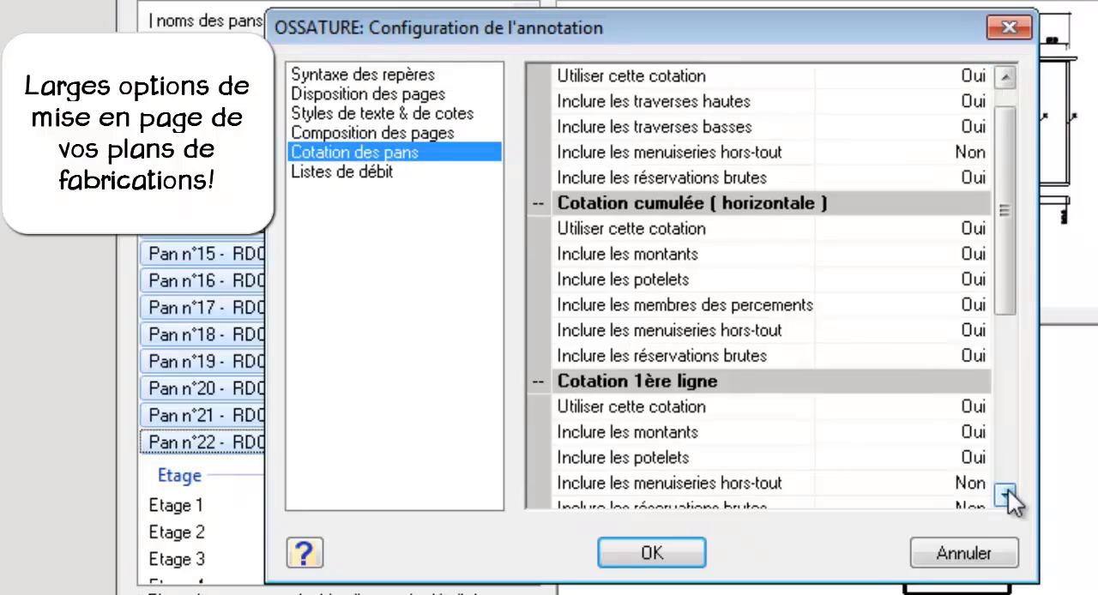
left_click(1006, 495)
left_click(1007, 495)
left_click(1006, 495)
left_click(1006, 495)
left_click(1006, 495)
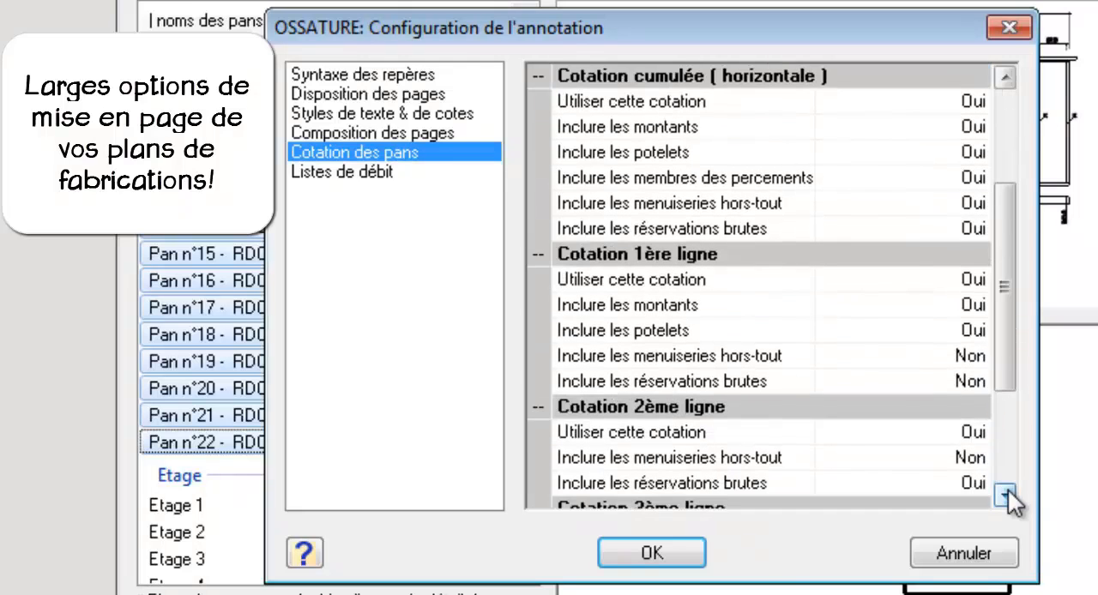
left_click(1006, 495)
left_click(1007, 495)
left_click(1006, 495)
left_click(1006, 495)
left_click(1006, 495)
left_click(1006, 495)
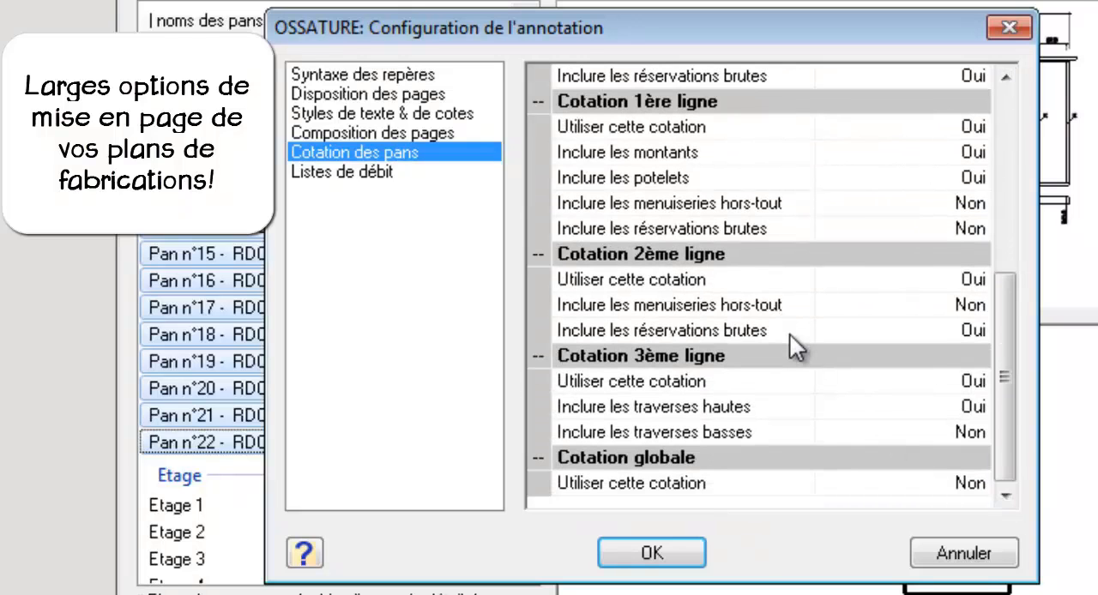
left_click(398, 187)
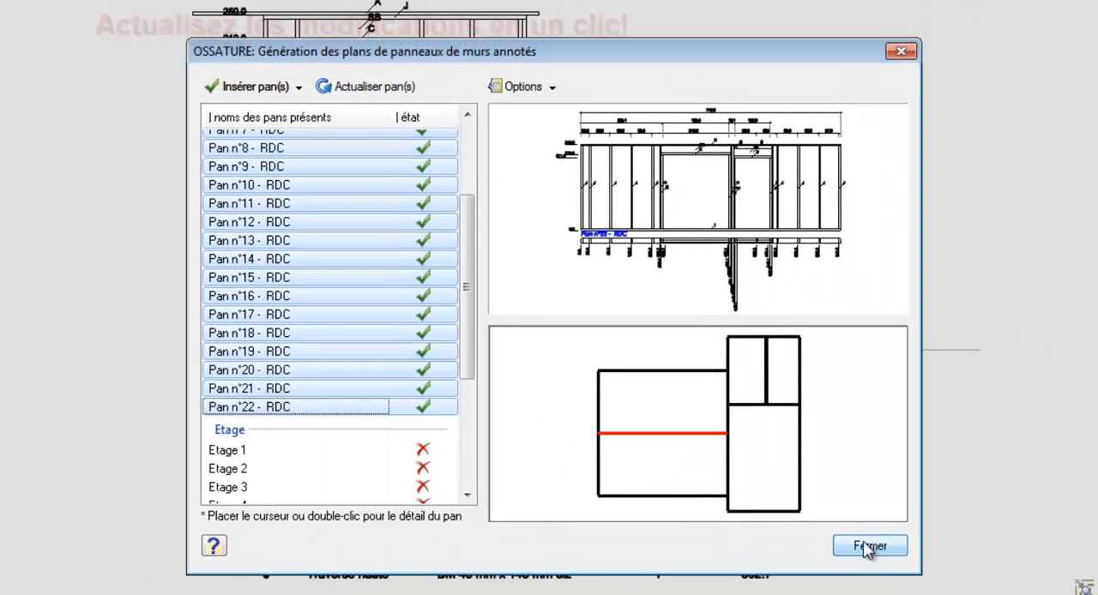
Step: Close the panel plan generation dialog and examine the fabrication plan of Pan n°6 - RDC, including its dimensions, member marks and cut list
left_click(863, 544)
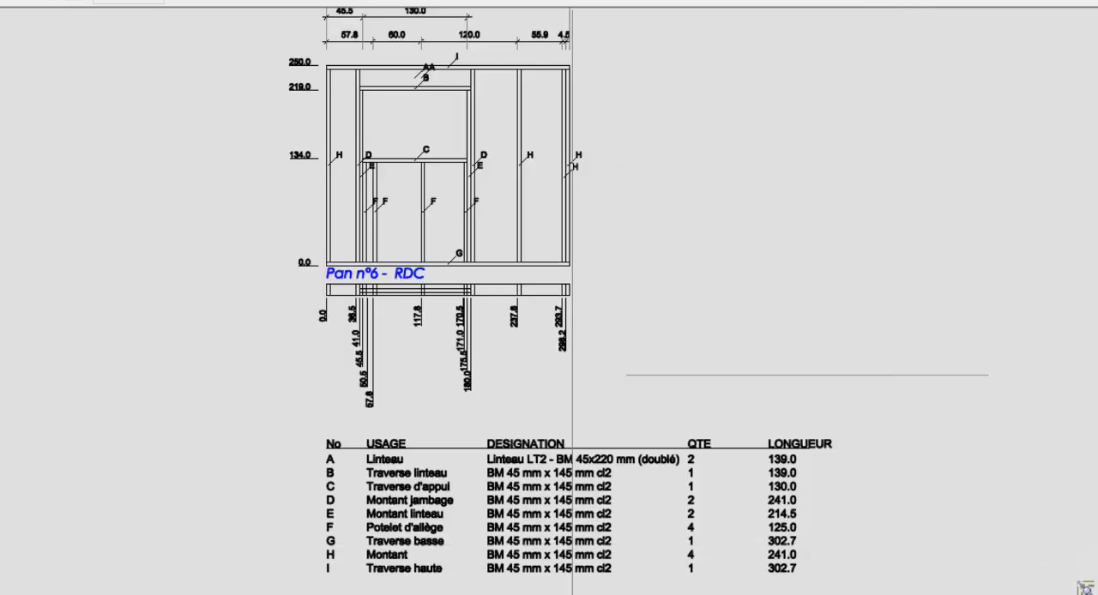
scroll(278, 546, "down", 1)
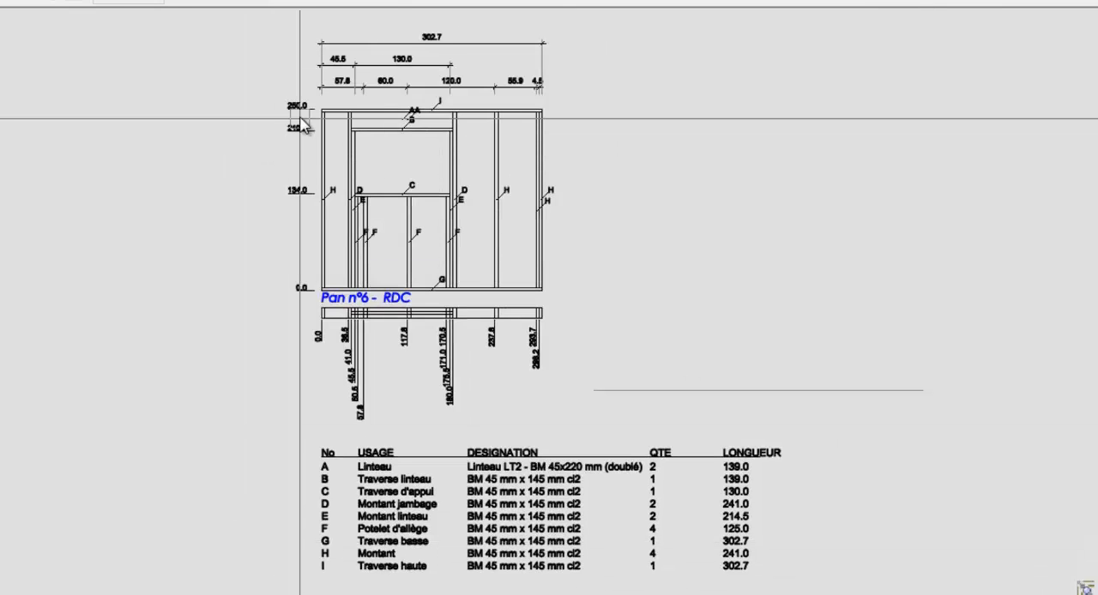
scroll(288, 176, "up", 8)
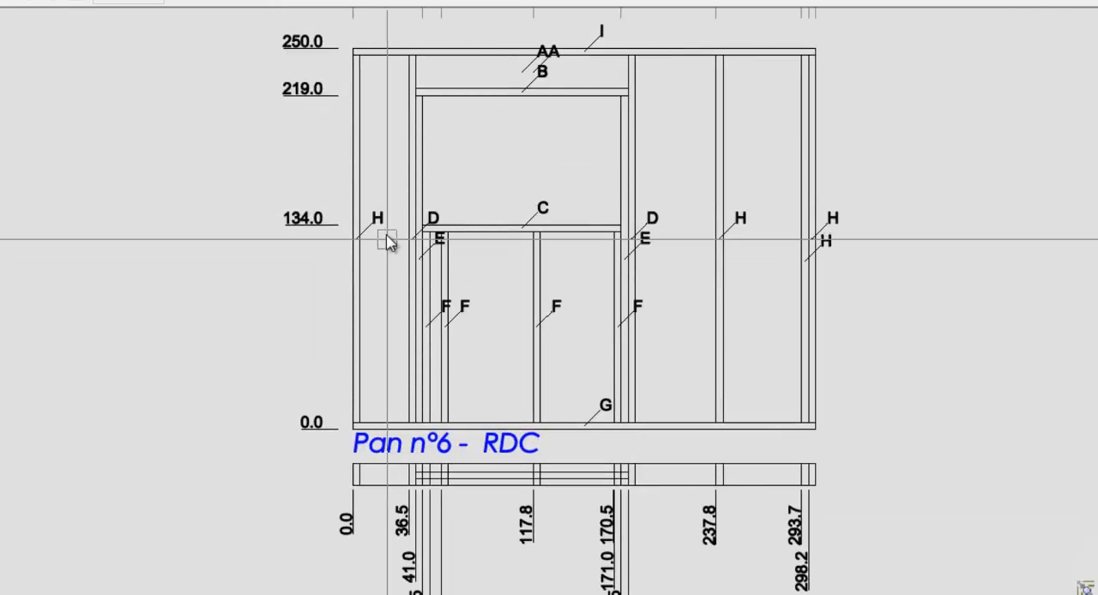
scroll(274, 142, "down", 7)
scroll(676, 592, "up", 3)
scroll(678, 592, "up", 2)
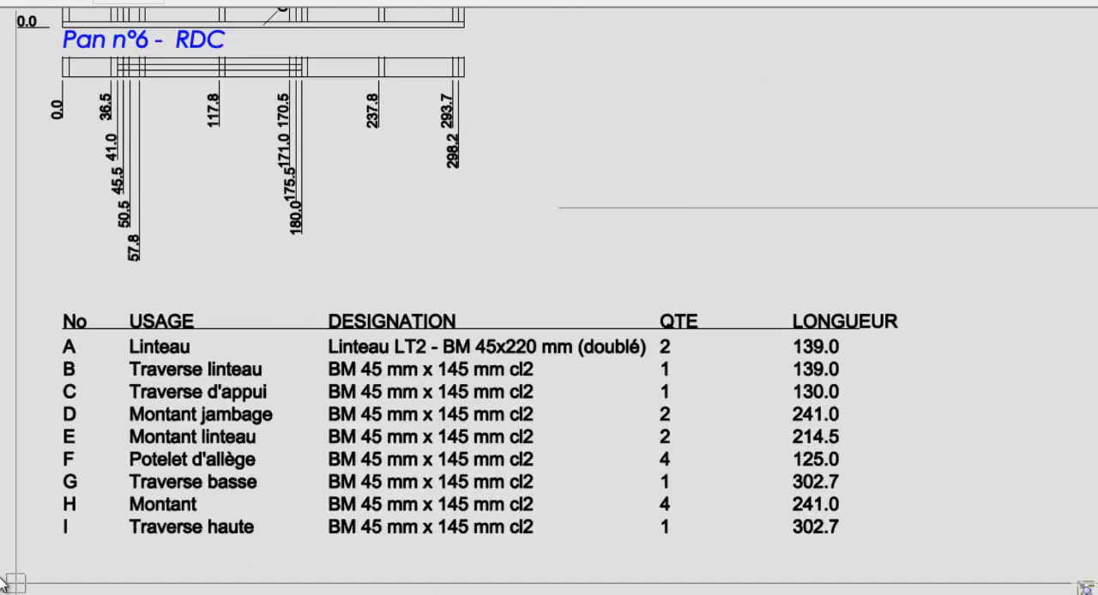